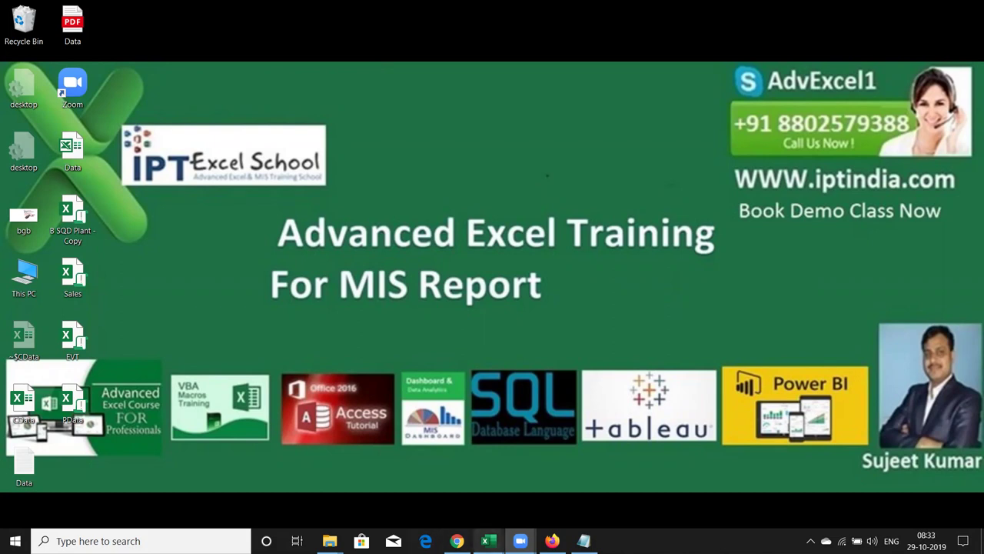
Step: Bring the 'keword' Excel workbook to the front from its taskbar preview
{"action": "mouse_move", "coordinate": [486, 540]}
{"action": "left_click", "coordinate": [460, 523]}
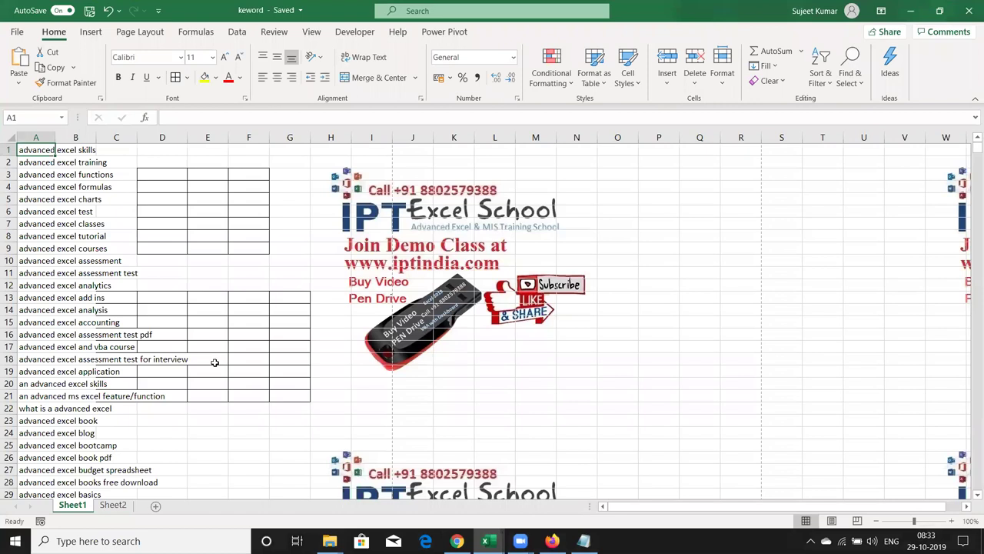
Step: Scan the Sheet1 keyword list, jumping between A1 and the last entry in row 1287
{"action": "key", "text": "ctrl+Down"}
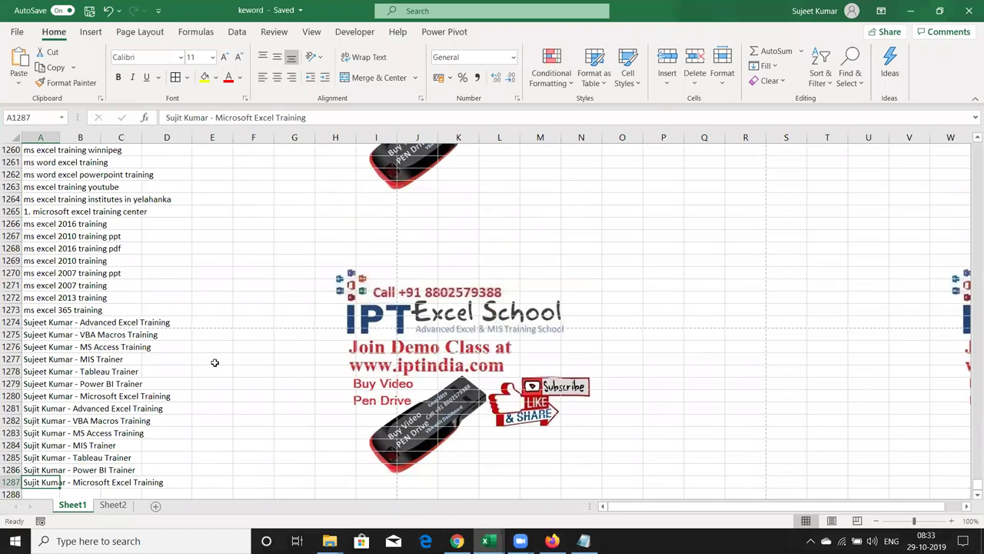
{"action": "key", "text": "ctrl+Up"}
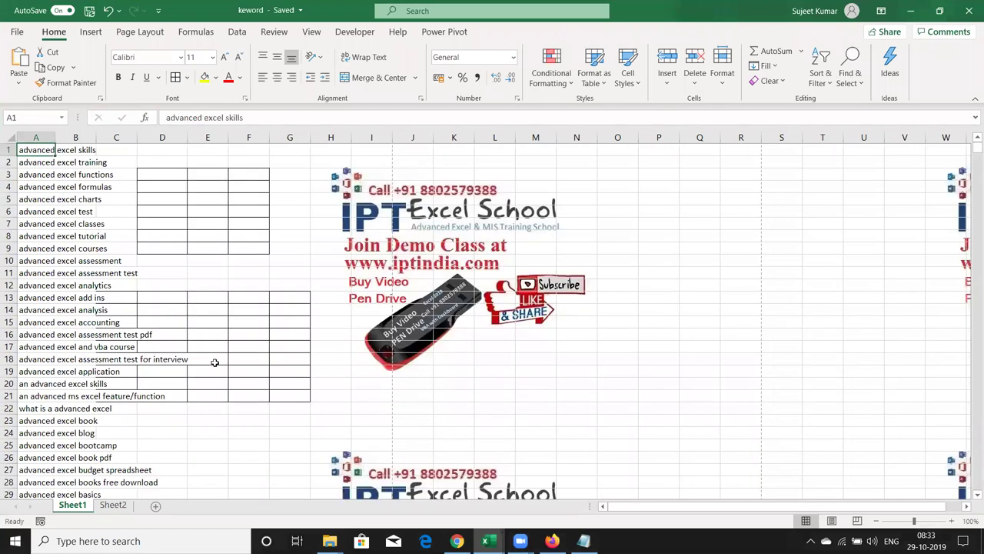
{"action": "key", "text": "Down"}
{"action": "key", "text": "Down"}
{"action": "key", "text": "Down"}
{"action": "key", "text": "Down"}
{"action": "key", "text": "Down"}
{"action": "key", "text": "Down"}
{"action": "key", "text": "Down"}
{"action": "key", "text": "Down"}
{"action": "key", "text": "Down"}
{"action": "key", "text": "Down"}
{"action": "key", "text": "Down"}
{"action": "key", "text": "Down"}
{"action": "key", "text": "Down"}
{"action": "key", "text": "Down"}
{"action": "key", "text": "Down"}
{"action": "key", "text": "Down"}
{"action": "key", "text": "Down"}
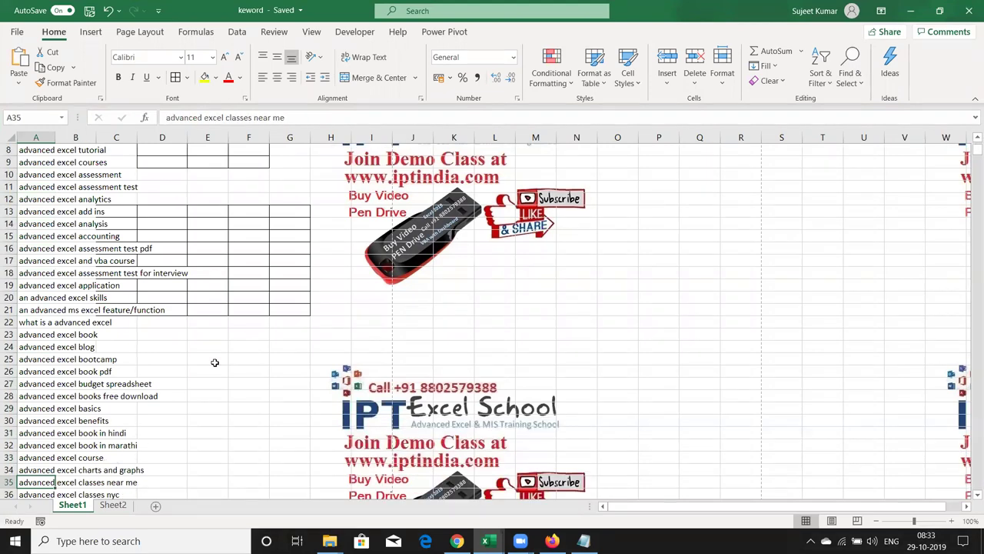
{"action": "key", "text": "ctrl+Down"}
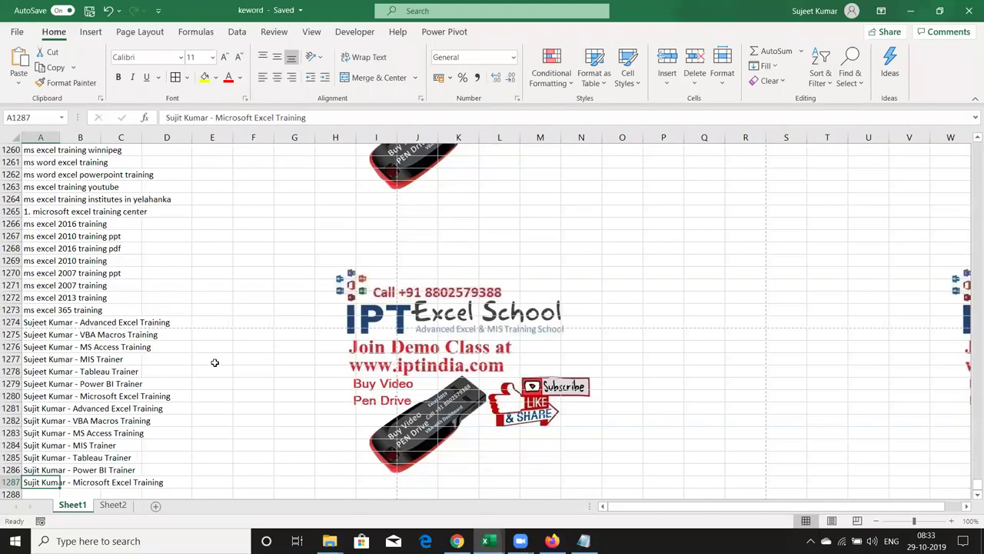
{"action": "key", "text": "ctrl+Up"}
{"action": "key", "text": "ctrl+Down"}
{"action": "key", "text": "ctrl+Up"}
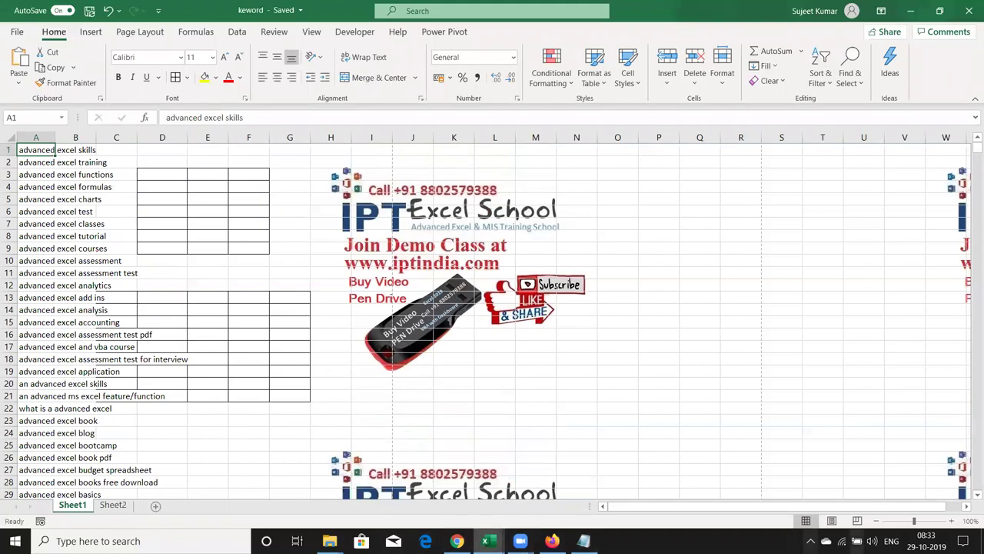
Step: Inspect the empty <title> and </title> lines of the index HTML in Notepad, then return to Excel
{"action": "key", "text": "alt+Tab"}
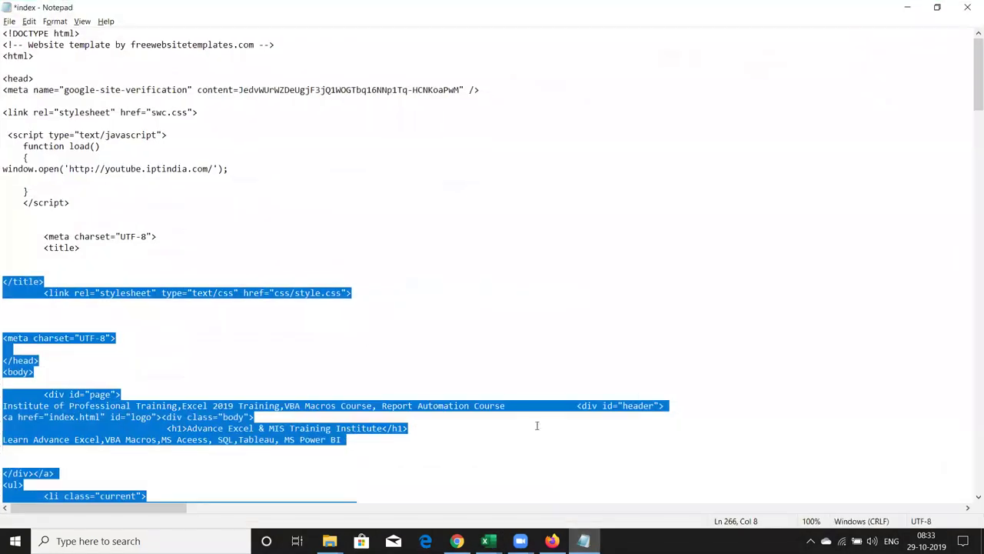
{"action": "left_click", "coordinate": [553, 256]}
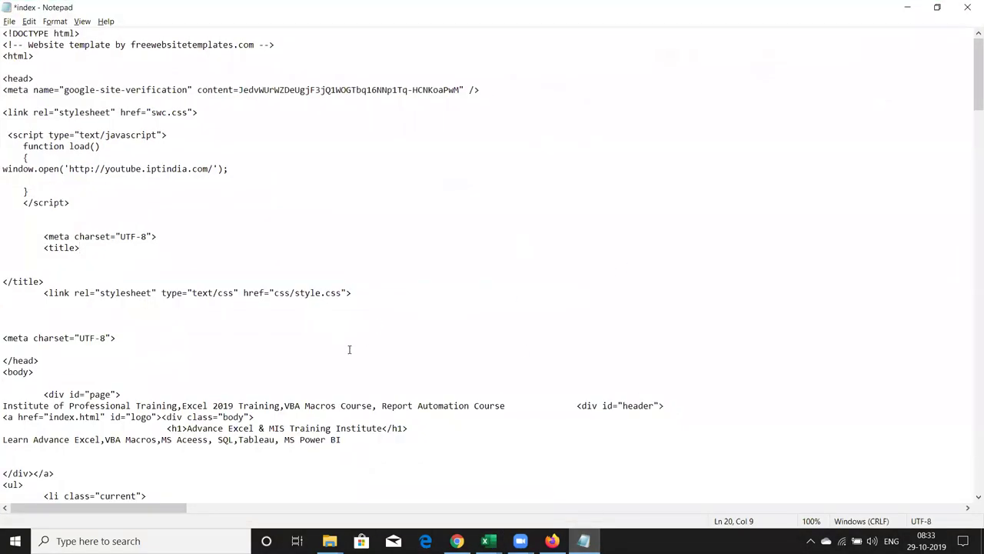
{"action": "left_click", "coordinate": [55, 280]}
{"action": "left_click", "coordinate": [96, 253]}
{"action": "left_click", "coordinate": [5, 282]}
{"action": "key", "text": "alt+Tab"}
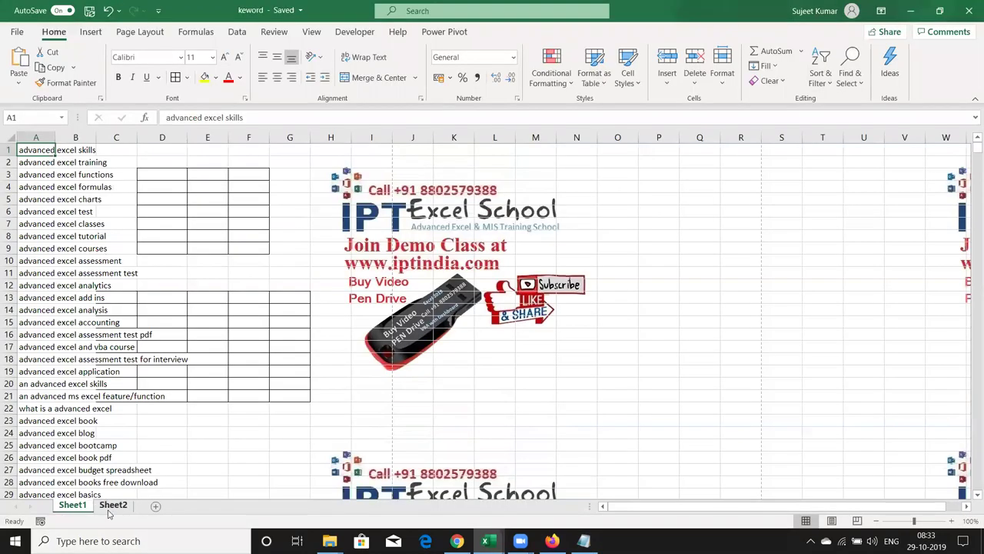
Step: Compare the two HTML parts in Sheet2 cells A1 and A2, then go back to Sheet1
{"action": "left_click", "coordinate": [113, 505]}
{"action": "left_click", "coordinate": [41, 157]}
{"action": "left_click", "coordinate": [38, 150]}
{"action": "left_click", "coordinate": [38, 161]}
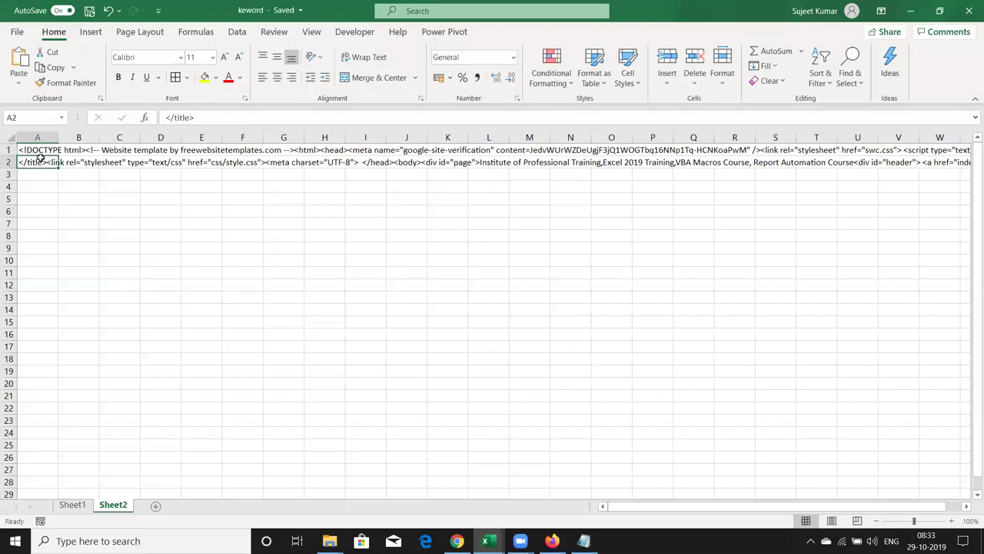
{"action": "left_click", "coordinate": [71, 504]}
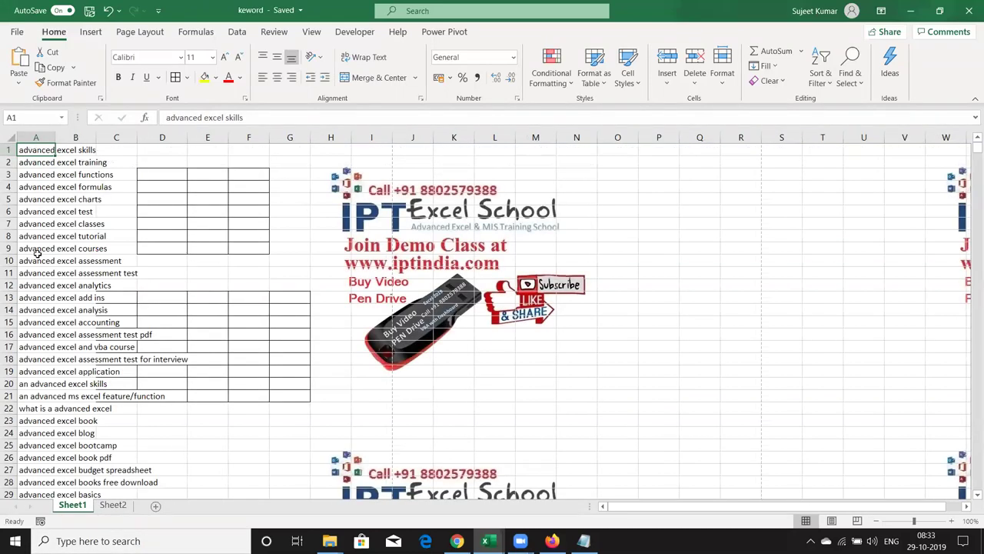
Step: Recheck the keyword range and the Notepad page, then show the open Excel and VBA windows
{"action": "key", "text": "ctrl+Down"}
{"action": "key", "text": "ctrl+Up"}
{"action": "key", "text": "Down"}
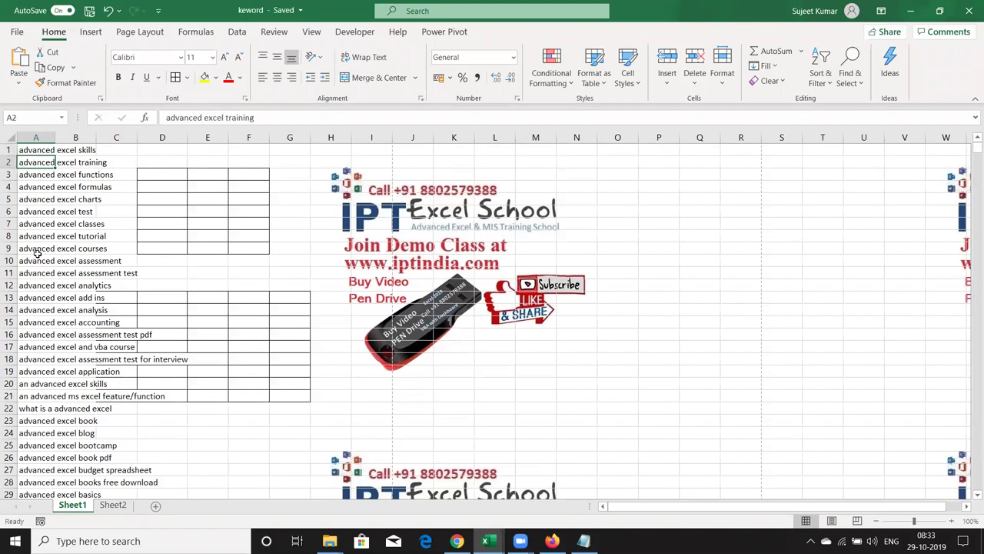
{"action": "key", "text": "Down"}
{"action": "key", "text": "Down"}
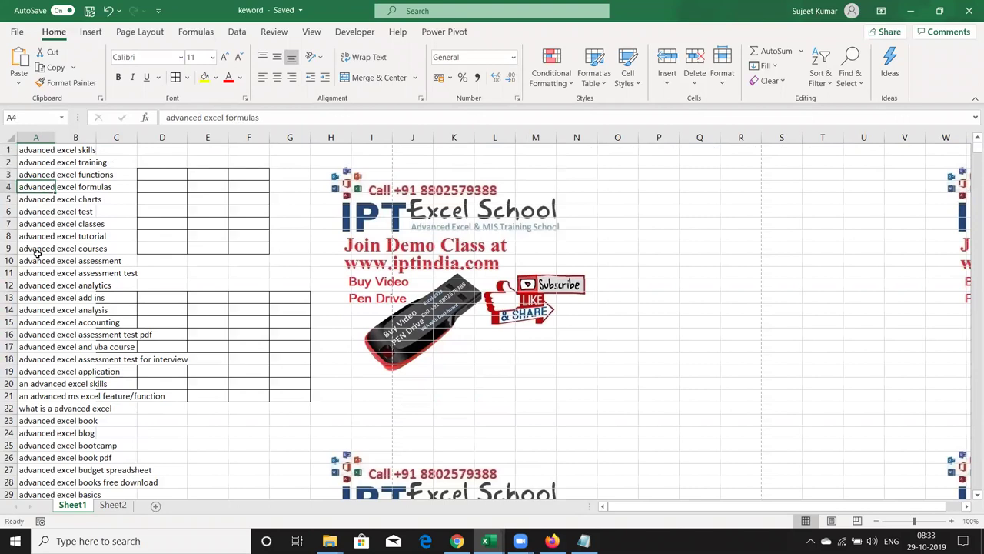
{"action": "key", "text": "ctrl+Up"}
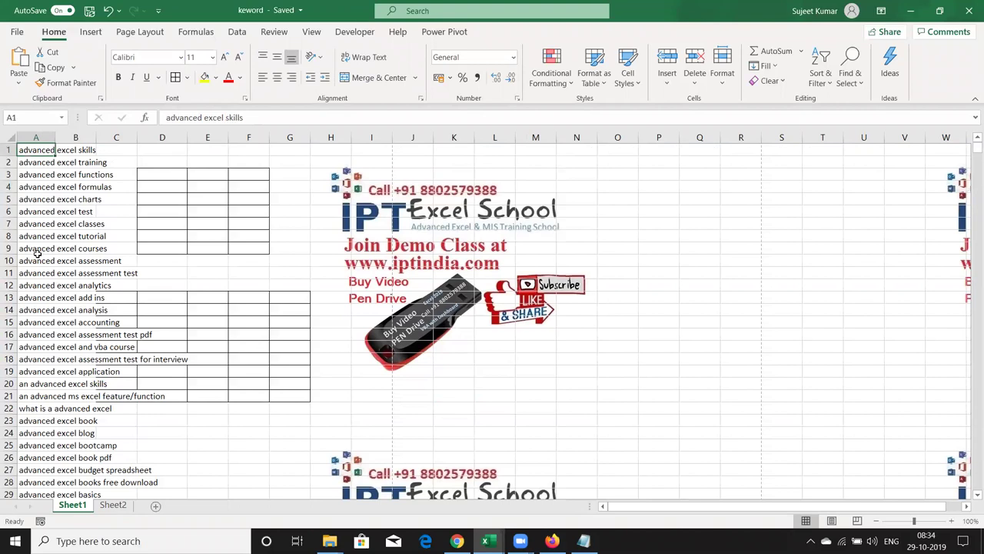
{"action": "key", "text": "alt+Tab"}
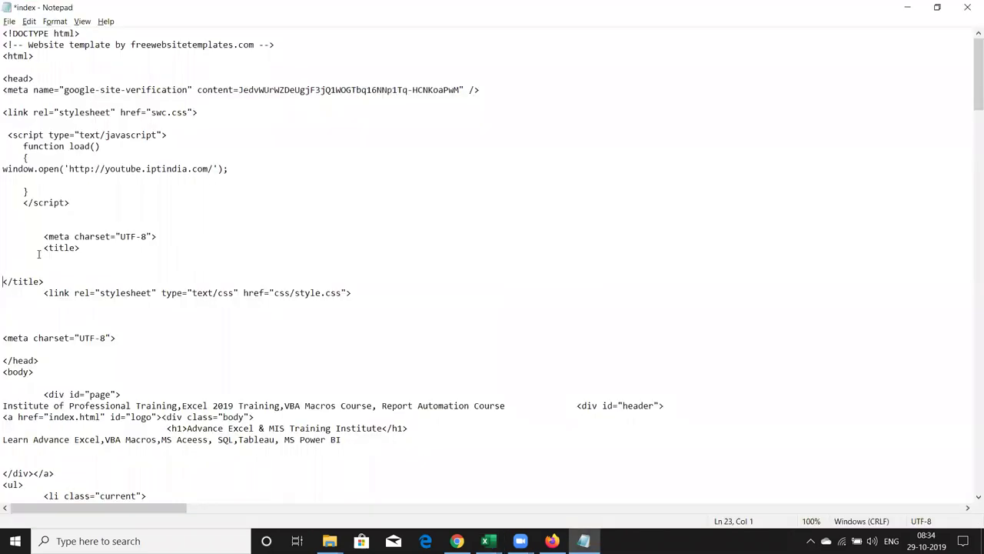
{"action": "key", "text": "alt+Tab"}
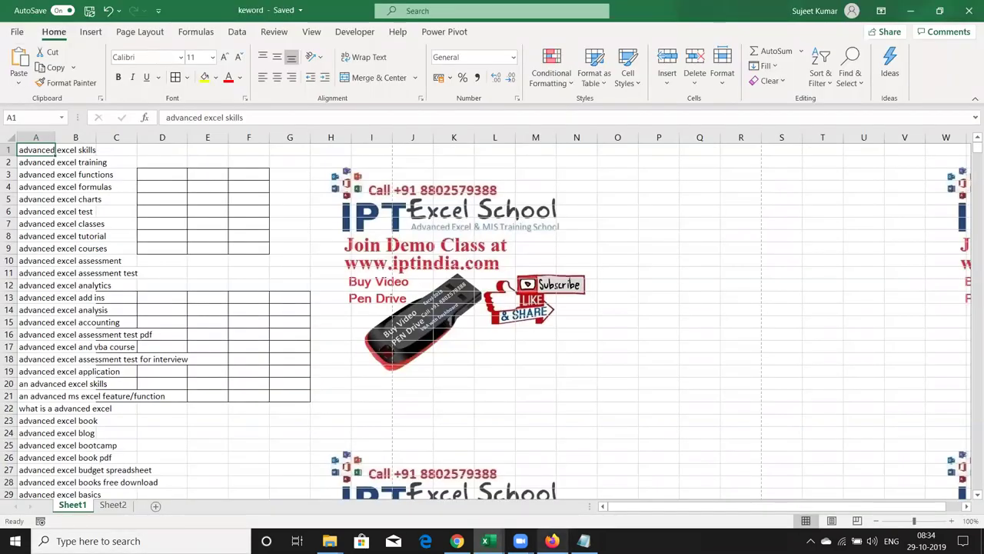
{"action": "left_click", "coordinate": [486, 540]}
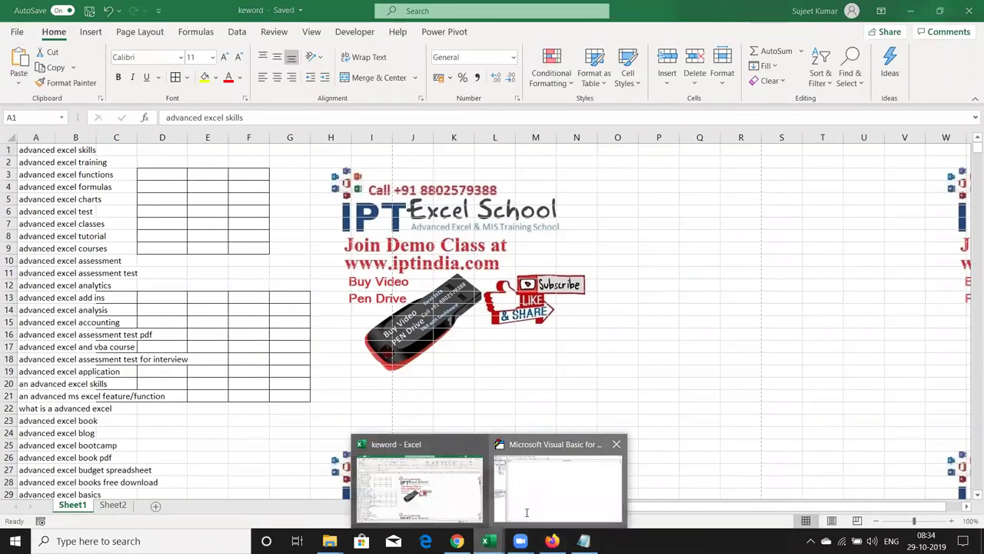
Step: In the VBA editor, create an empty Sub CrHTML() with End Sub in Module2
{"action": "left_click", "coordinate": [527, 514]}
{"action": "type", "text": "SUB CT"}
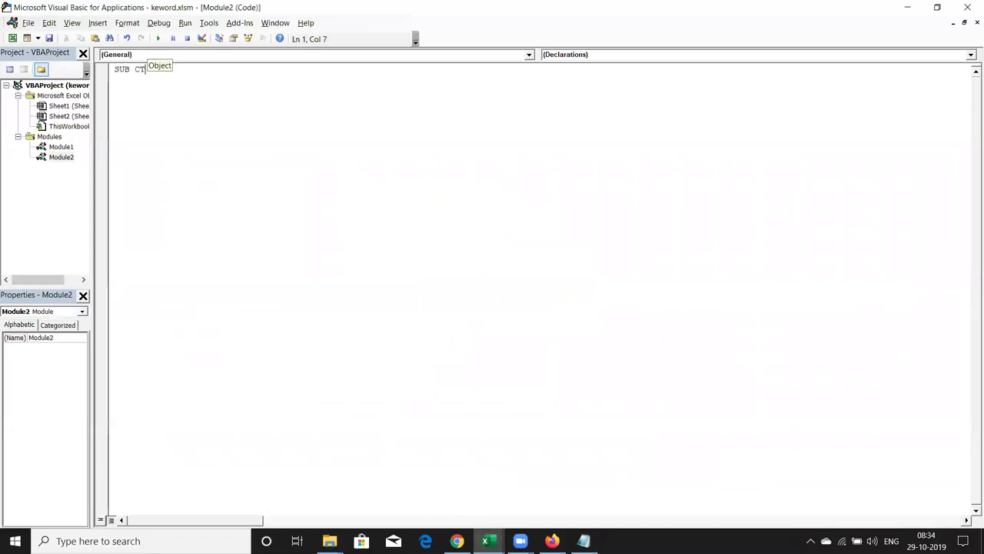
{"action": "type", "text": "HTL"}
{"action": "key", "text": "BackSpace"}
{"action": "key", "text": "BackSpace"}
{"action": "key", "text": "BackSpace"}
{"action": "key", "text": "BackSpace"}
{"action": "type", "text": "R"}
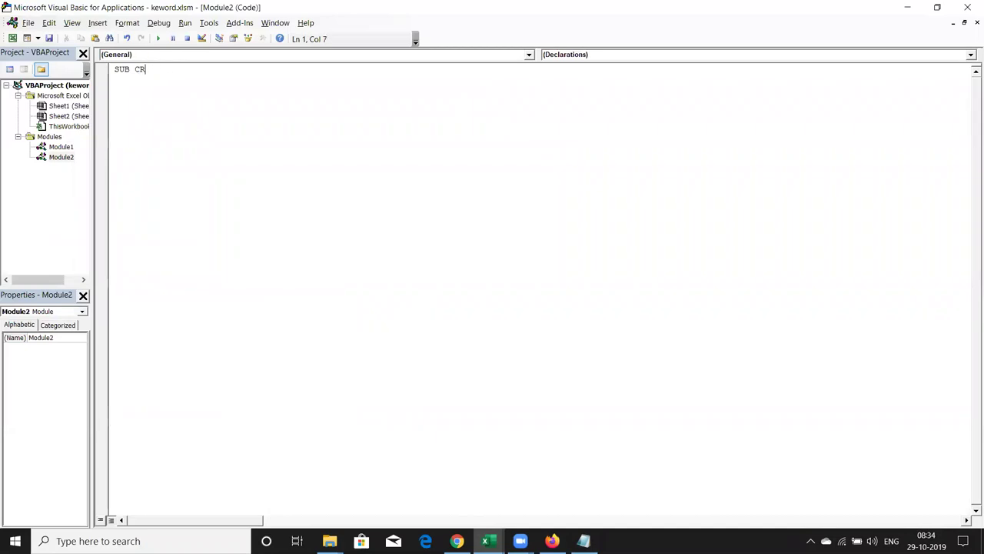
{"action": "key", "text": "BackSpace"}
{"action": "key", "text": "BackSpace"}
{"action": "type", "text": "CrHTML"}
{"action": "type", "text": "()"}
{"action": "key", "text": "Return"}
{"action": "key", "text": "Return"}
{"action": "key", "text": "Return"}
{"action": "key", "text": "Return"}
{"action": "key", "text": "Return"}
{"action": "key", "text": "Return"}
{"action": "left_click", "coordinate": [115, 110]}
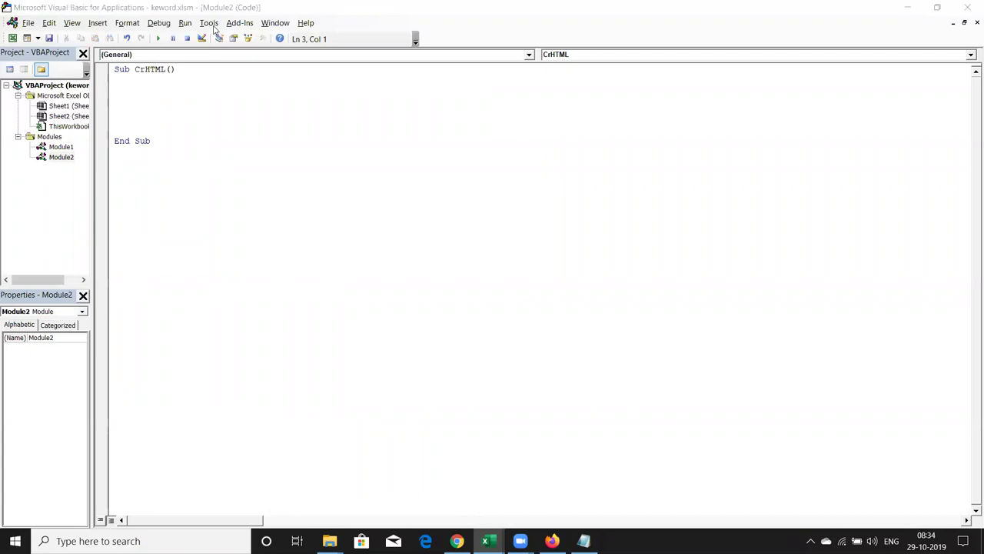
{"action": "left_click", "coordinate": [213, 26]}
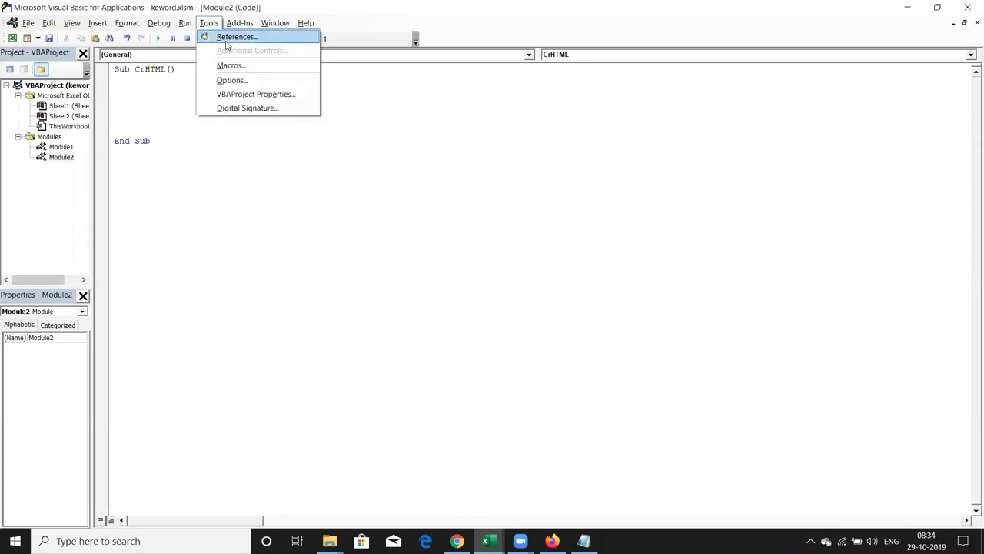
Step: Tick Microsoft Scripting Runtime in the References dialog and confirm
{"action": "left_click", "coordinate": [228, 38]}
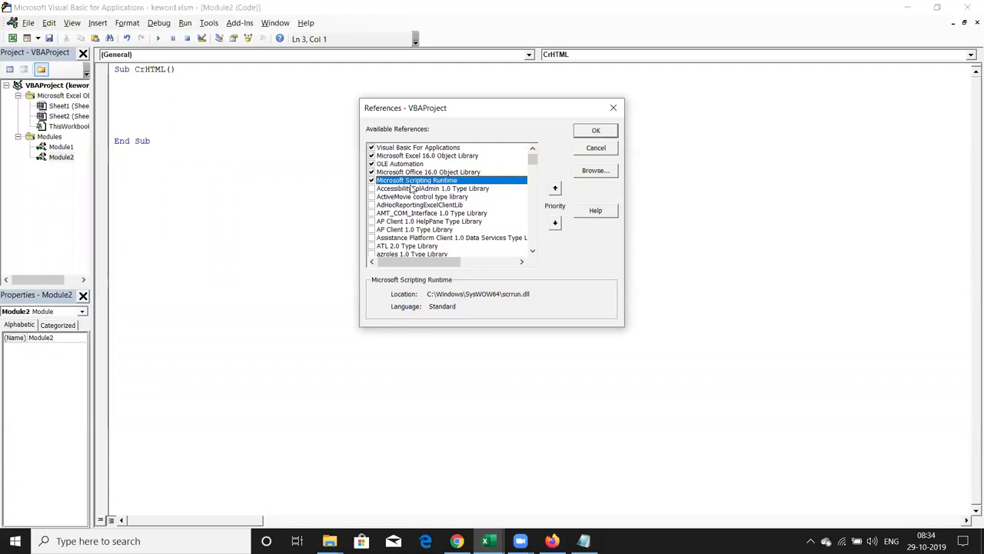
{"action": "key", "text": "Return"}
{"action": "key", "text": "Return"}
{"action": "key", "text": "Return"}
Step: Declare fso as Scripting.FileSystemObject
{"action": "type", "text": "di"}
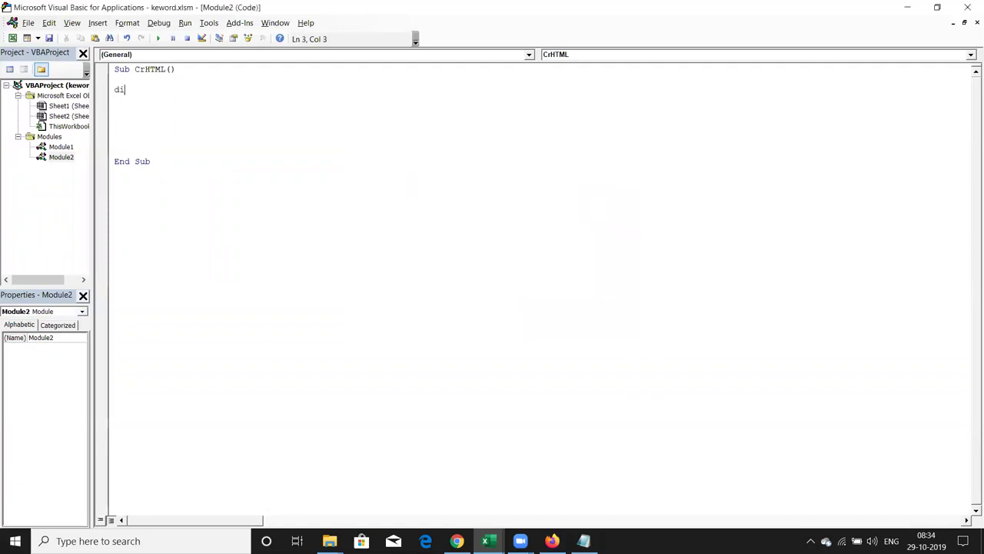
{"action": "type", "text": "m fso"}
{"action": "type", "text": " as "}
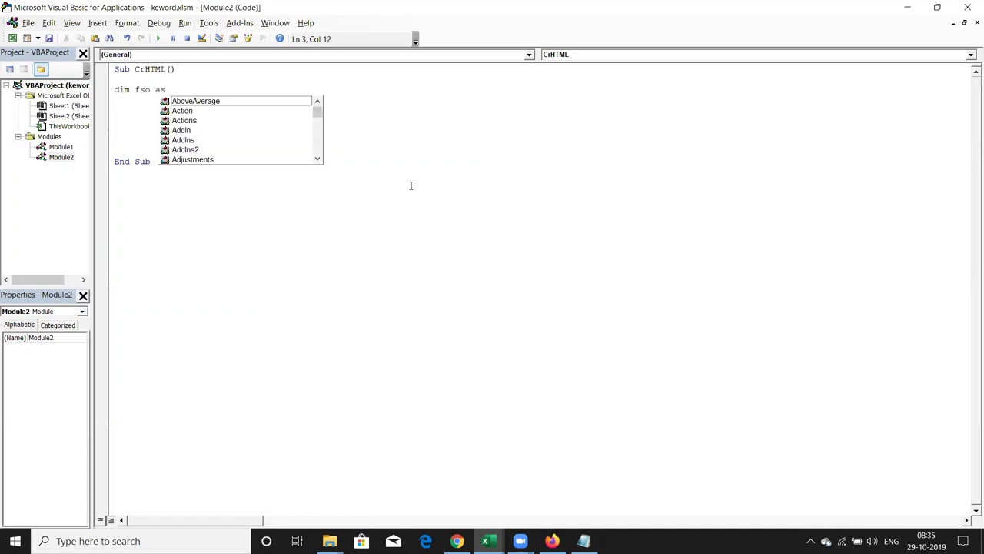
{"action": "type", "text": "sc"}
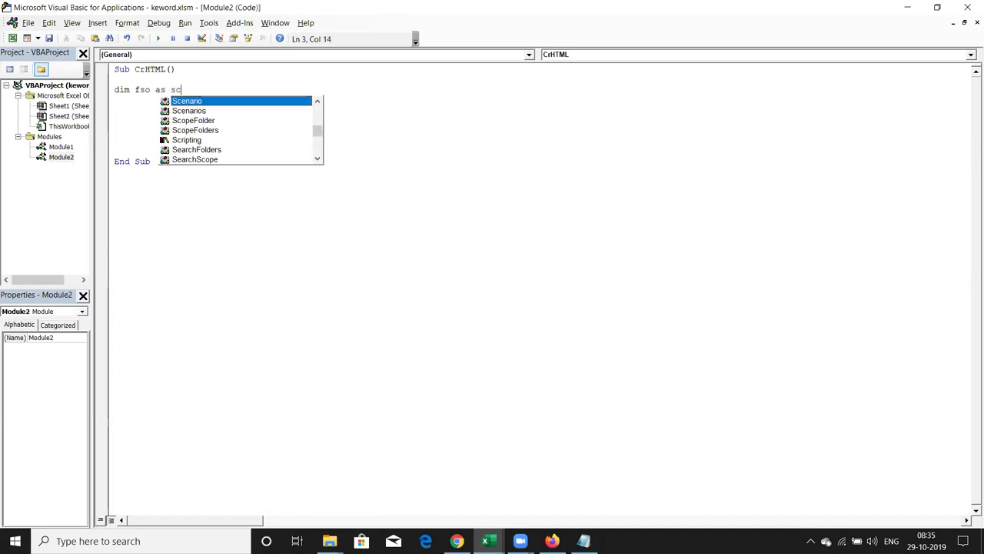
{"action": "type", "text": "r"}
{"action": "key", "text": "Tab"}
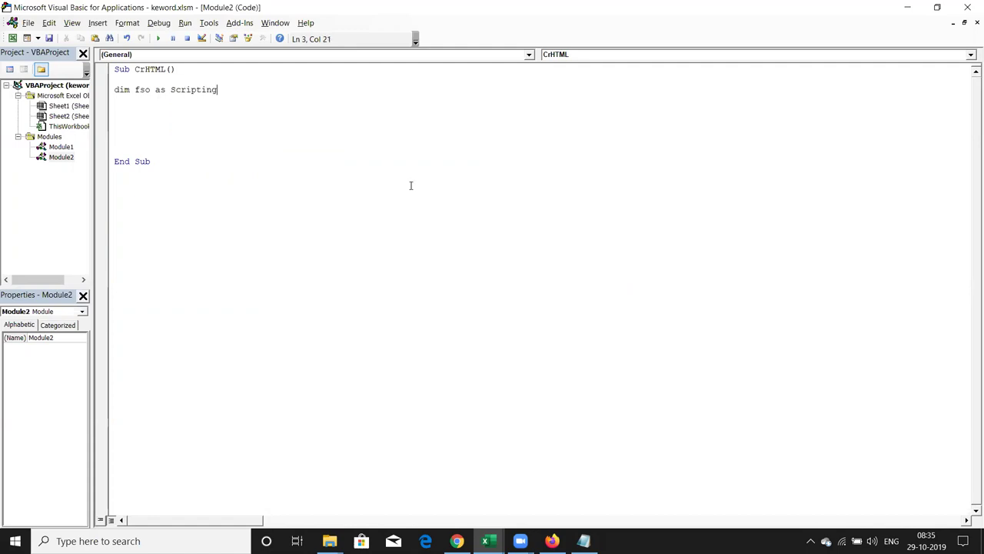
{"action": "type", "text": ".fil"}
{"action": "key", "text": "Down"}
{"action": "key", "text": "Down"}
{"action": "key", "text": "Down"}
{"action": "key", "text": "Tab"}
{"action": "key", "text": "Return"}
Step: Declare txt as Scripting.TextStream and leave a blank line
{"action": "type", "text": "dim tx"}
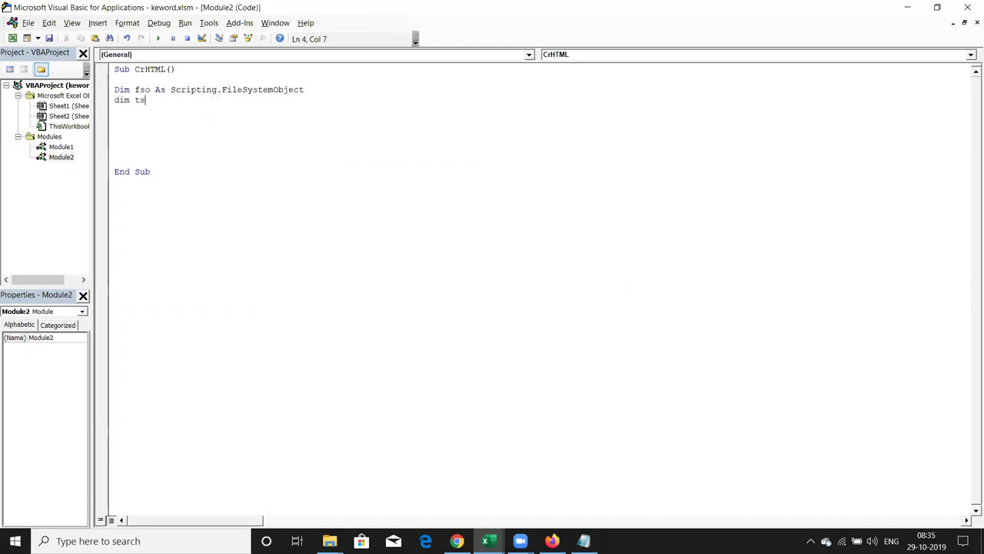
{"action": "key", "text": "BackSpace"}
{"action": "type", "text": "xt"}
{"action": "type", "text": " as scr"}
{"action": "key", "text": "Tab"}
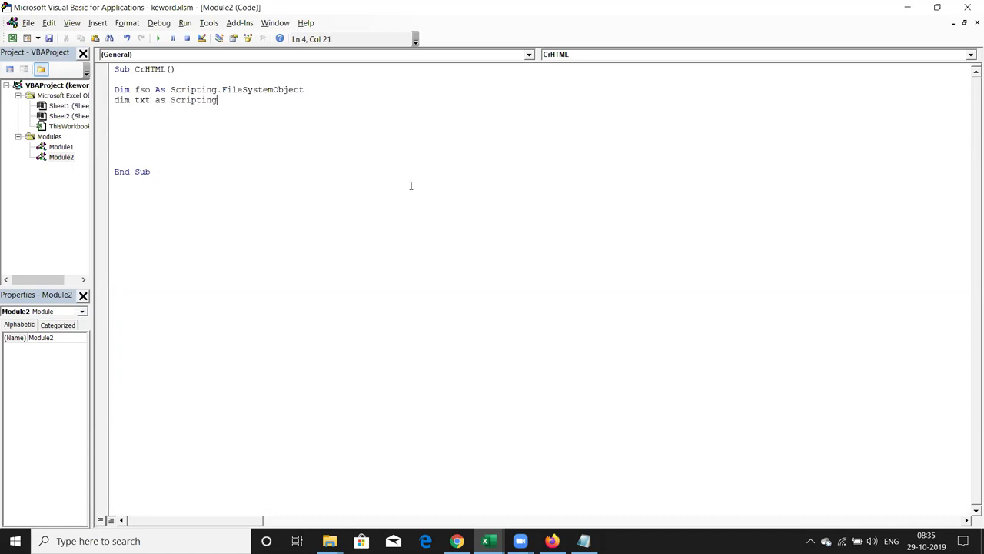
{"action": "type", "text": ".te"}
{"action": "key", "text": "Tab"}
{"action": "key", "text": "Return"}
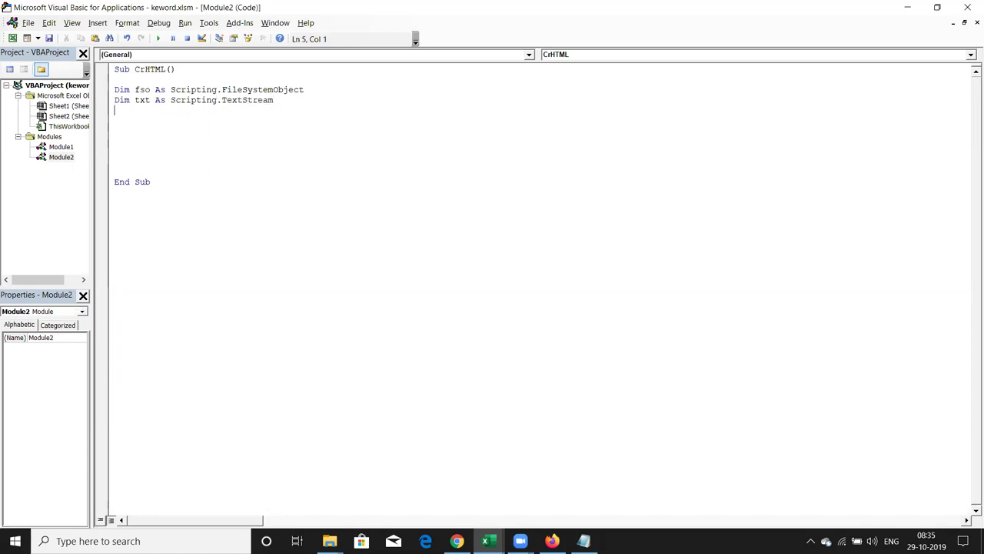
{"action": "key", "text": "Return"}
{"action": "key", "text": "Return"}
Step: Set fso = New Scripting.FileSystemObject
{"action": "type", "text": "set "}
{"action": "type", "text": "fso"}
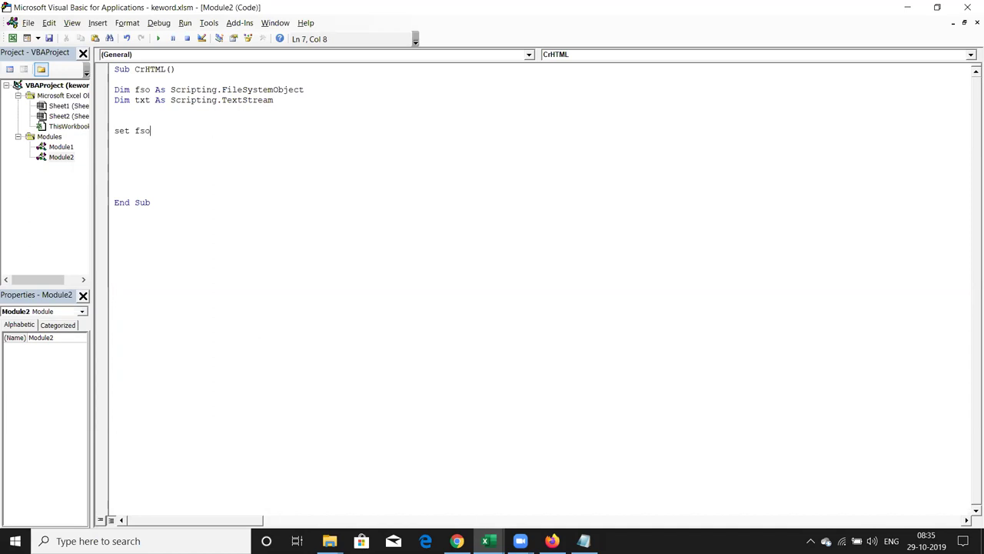
{"action": "type", "text": " = new "}
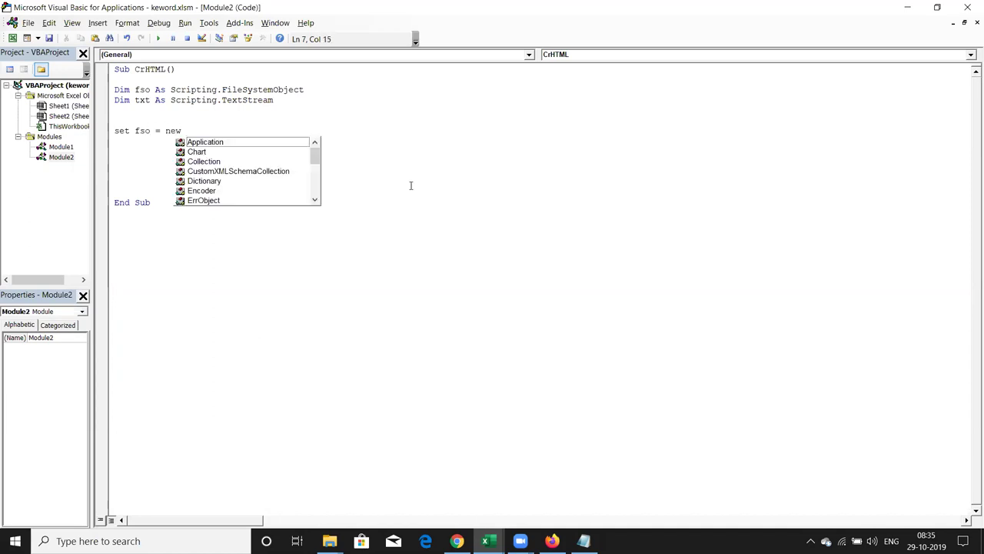
{"action": "type", "text": "scri"}
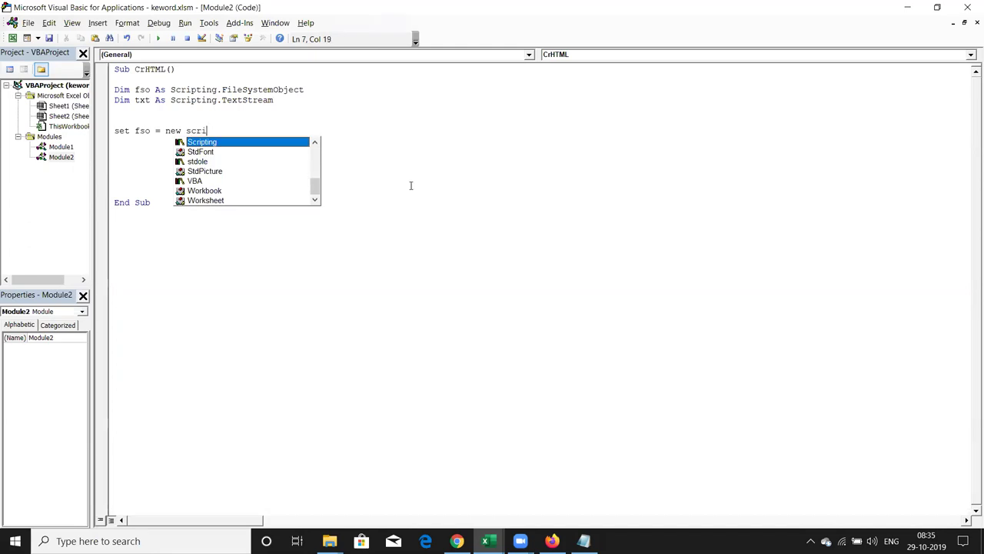
{"action": "key", "text": "Tab"}
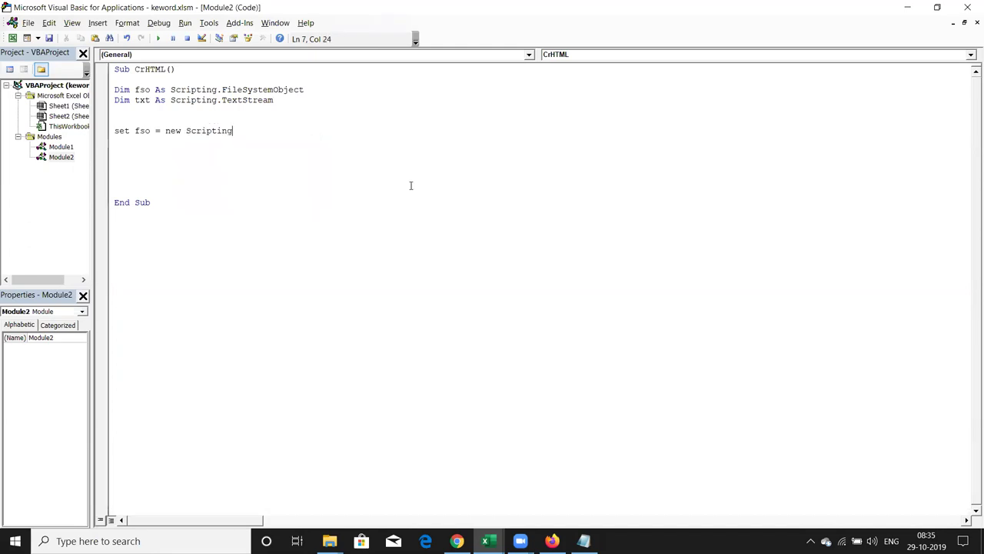
{"action": "type", "text": ".fil"}
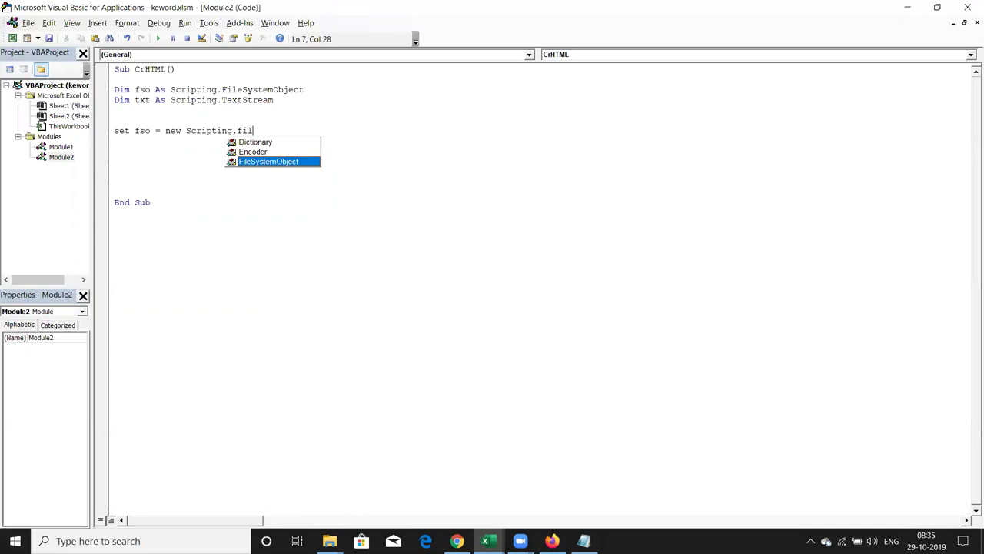
{"action": "key", "text": "Tab"}
{"action": "key", "text": "Return"}
Step: Begin the line Set txt = fso.CreateTextFile( using the CreateTextFile suggestion
{"action": "type", "text": "set t"}
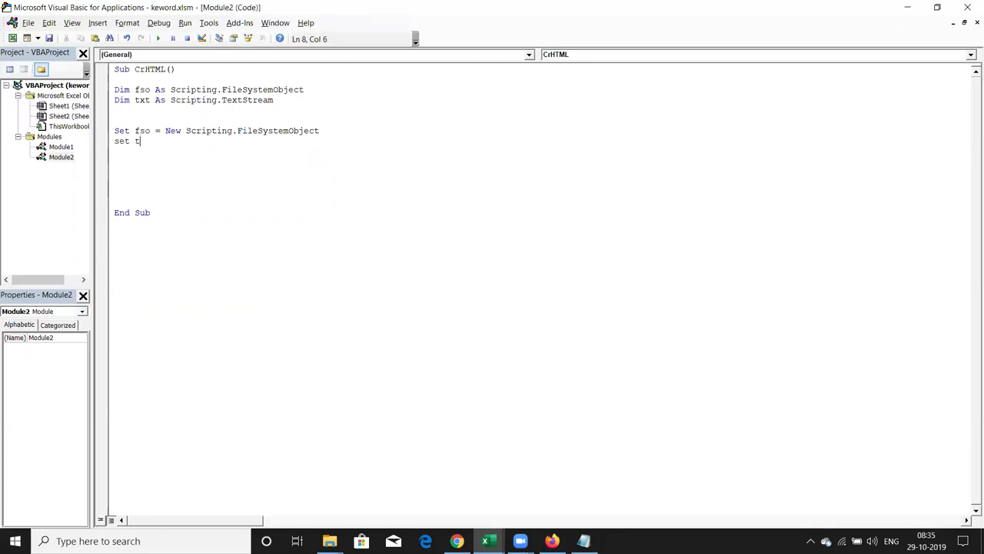
{"action": "type", "text": "xt "}
{"action": "type", "text": "="}
{"action": "type", "text": "fs"}
{"action": "type", "text": "o"}
{"action": "type", "text": ".c"}
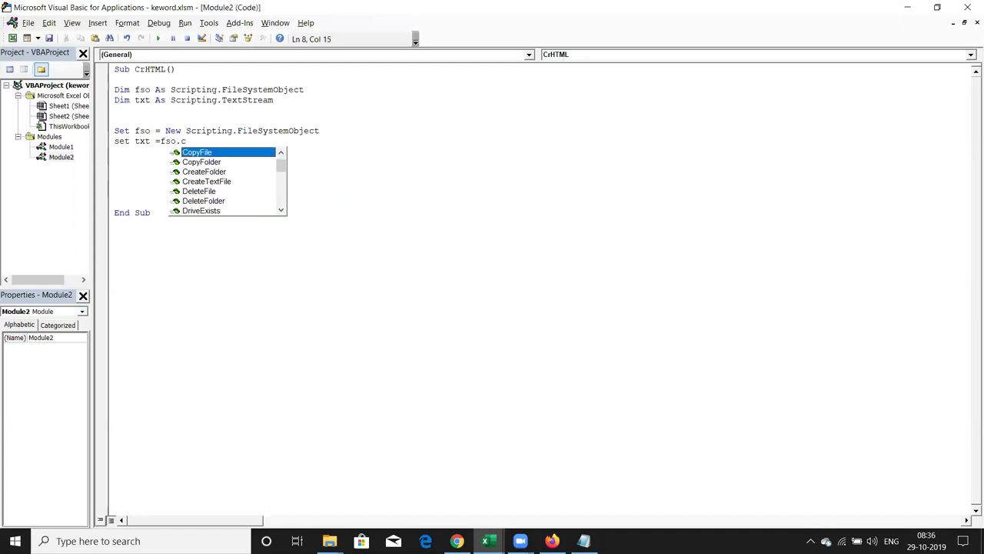
{"action": "key", "text": "Down"}
{"action": "key", "text": "Down"}
{"action": "key", "text": "Down"}
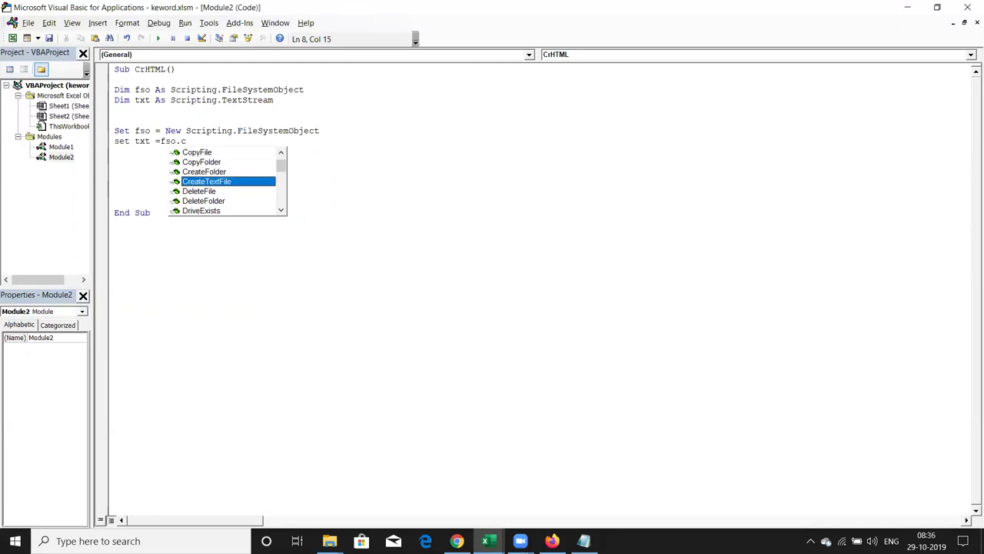
{"action": "key", "text": "Tab"}
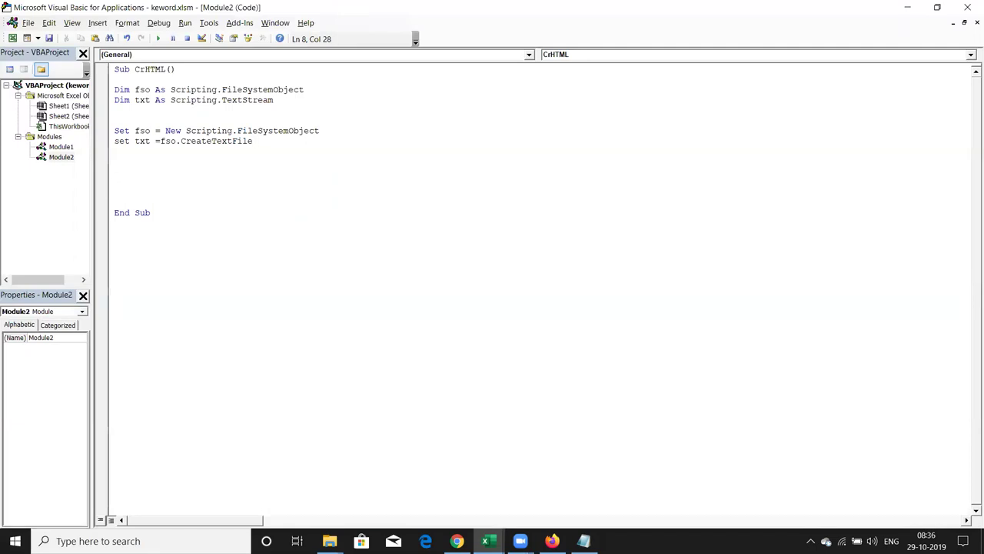
{"action": "type", "text": "("}
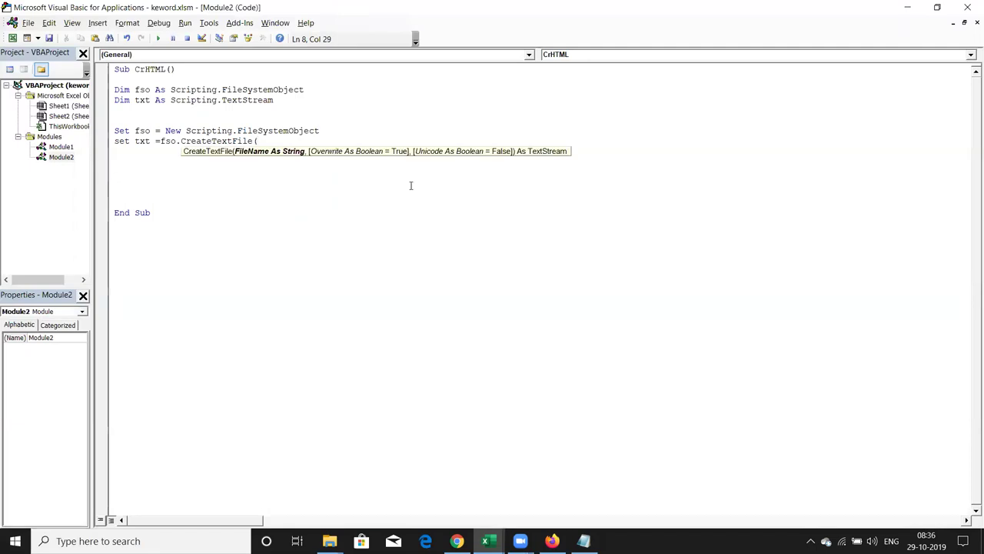
{"action": "key", "text": "alt+Tab"}
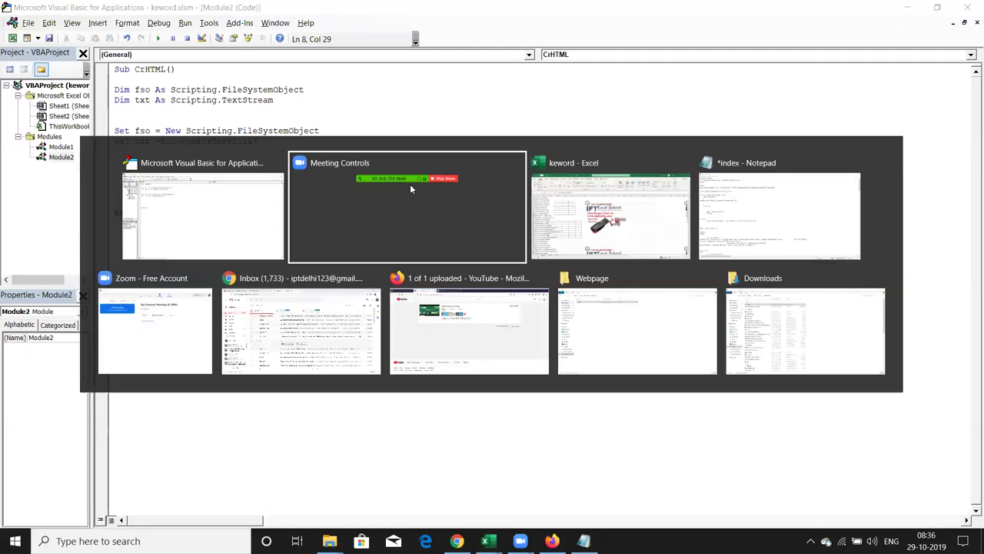
{"action": "key", "text": "alt+Tab"}
{"action": "key", "text": "alt+Tab"}
{"action": "key", "text": "alt+Tab"}
{"action": "key", "text": "alt+Tab"}
{"action": "key", "text": "alt+Tab"}
{"action": "key", "text": "alt+Tab"}
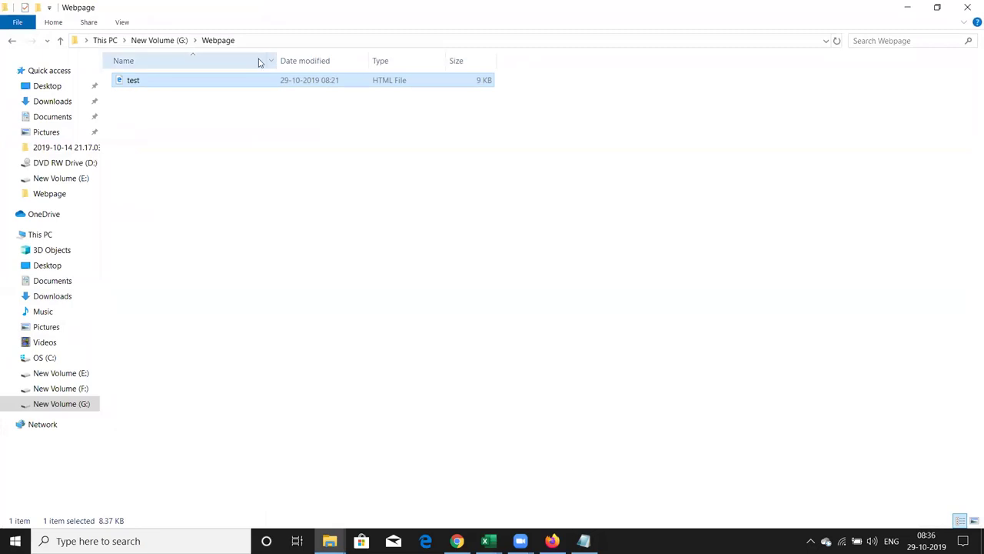
{"action": "left_click", "coordinate": [263, 41]}
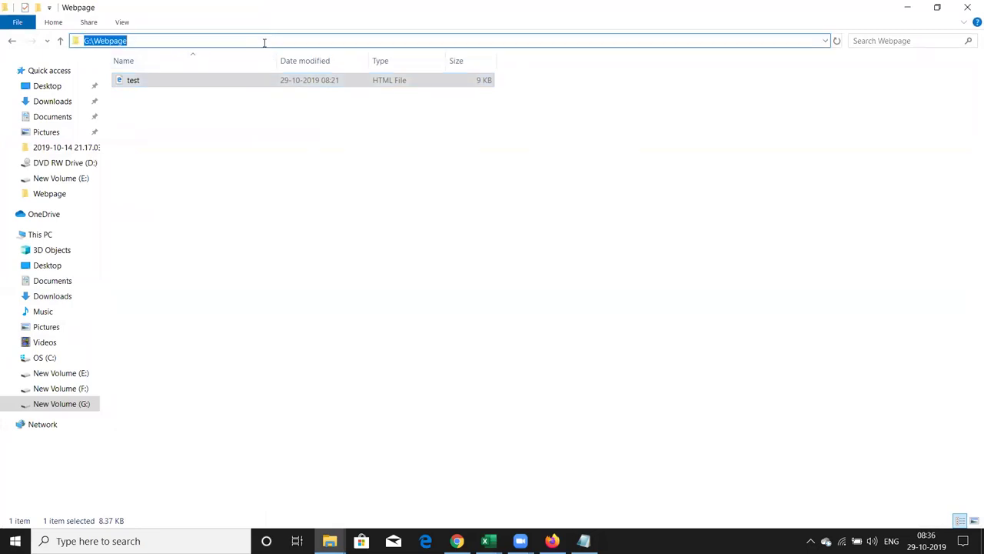
{"action": "key", "text": "alt+Tab"}
{"action": "key", "text": "alt+Tab"}
{"action": "key", "text": "alt+Tab"}
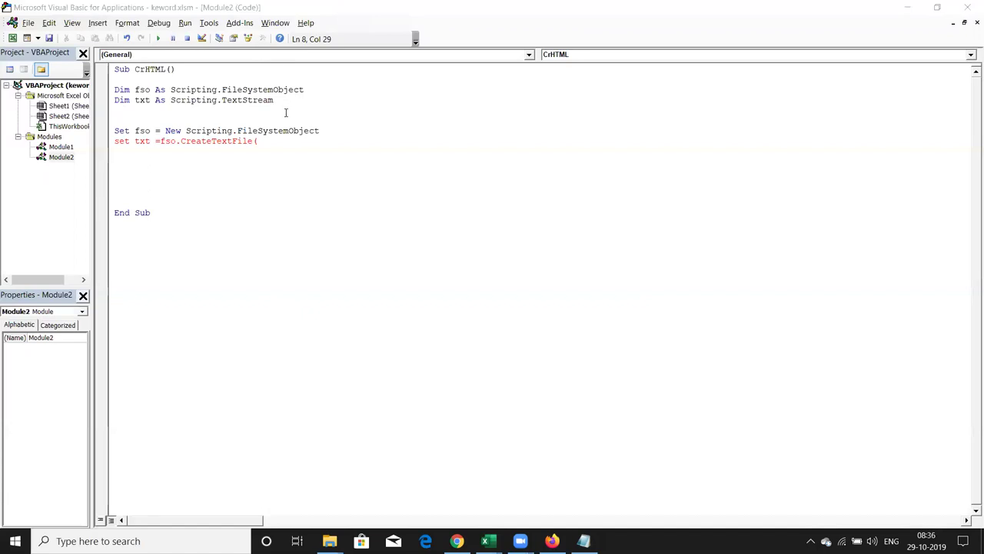
Step: Complete CreateTextFile with "G:\Webpage\" & Sheet1.Range("A1").Value & ".html", True
{"action": "left_click", "coordinate": [287, 146]}
{"action": "left_click", "coordinate": [283, 142]}
{"action": "type", "text": "\"G:\\Webpage\\"}
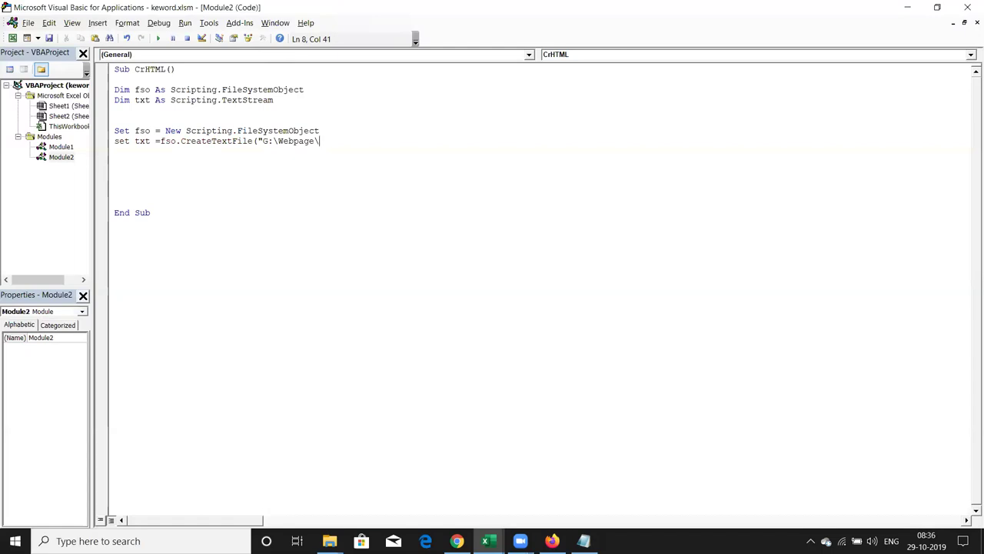
{"action": "type", "text": "\""}
{"action": "type", "text": " &"}
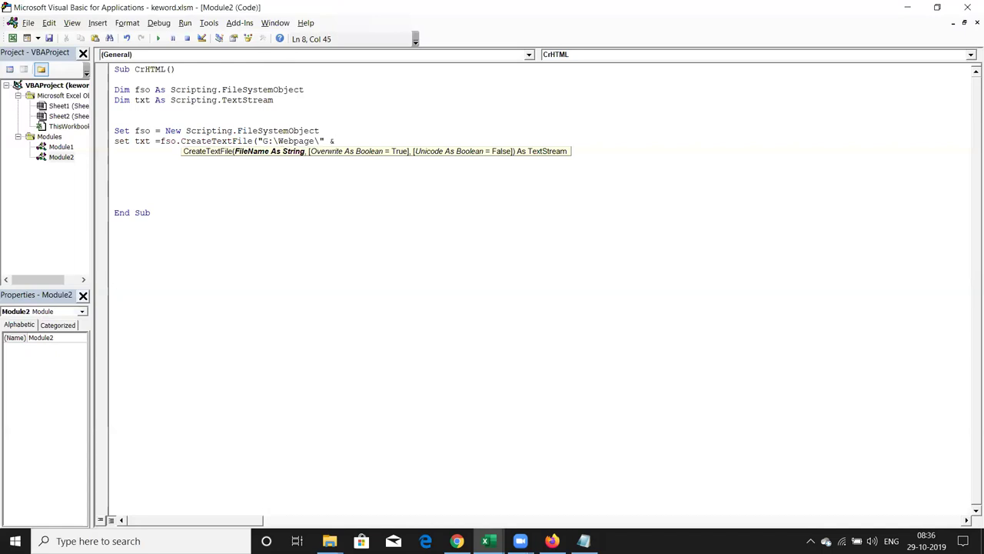
{"action": "type", "text": " sheet1.ra"}
{"action": "key", "text": "Tab"}
{"action": "type", "text": "(\"A1\")"}
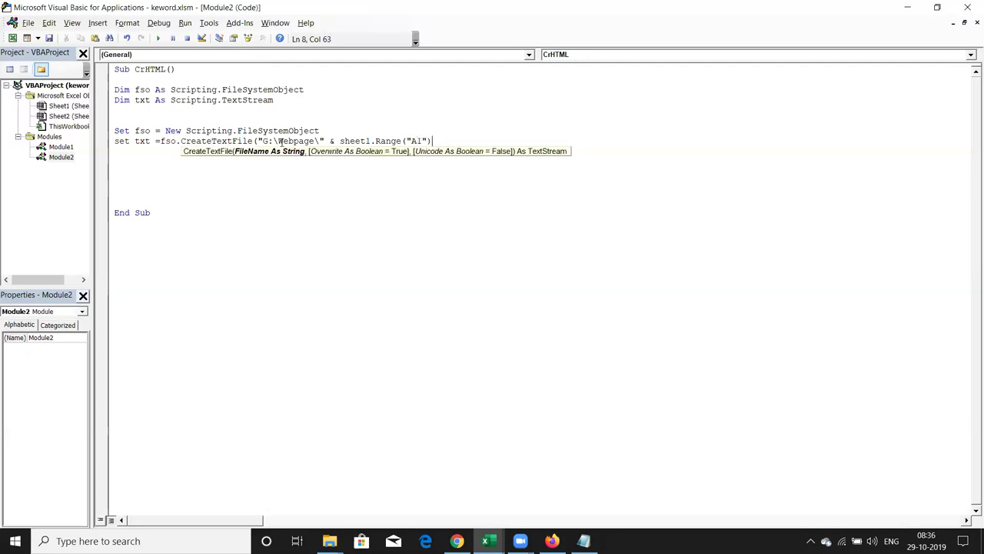
{"action": "type", "text": "."}
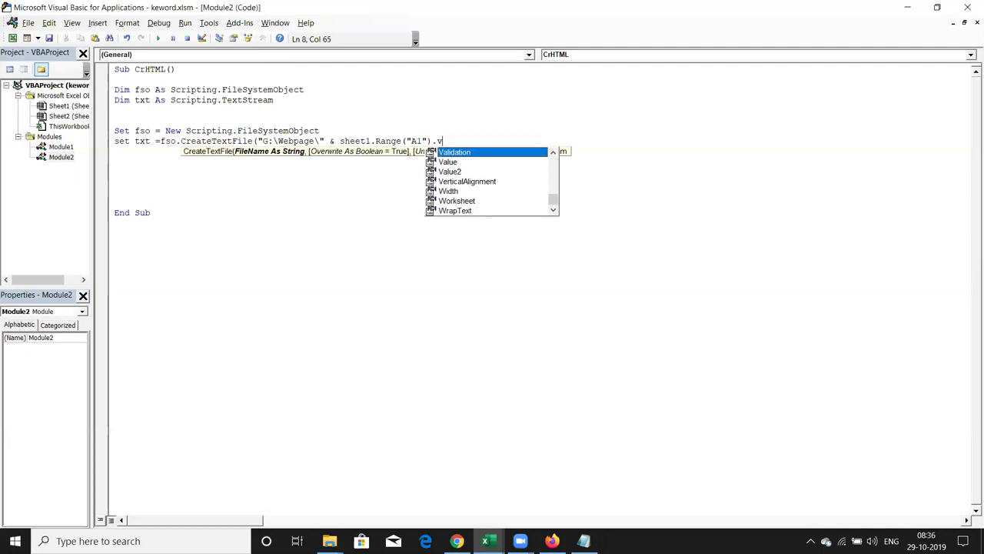
{"action": "type", "text": "V"}
{"action": "key", "text": "Tab"}
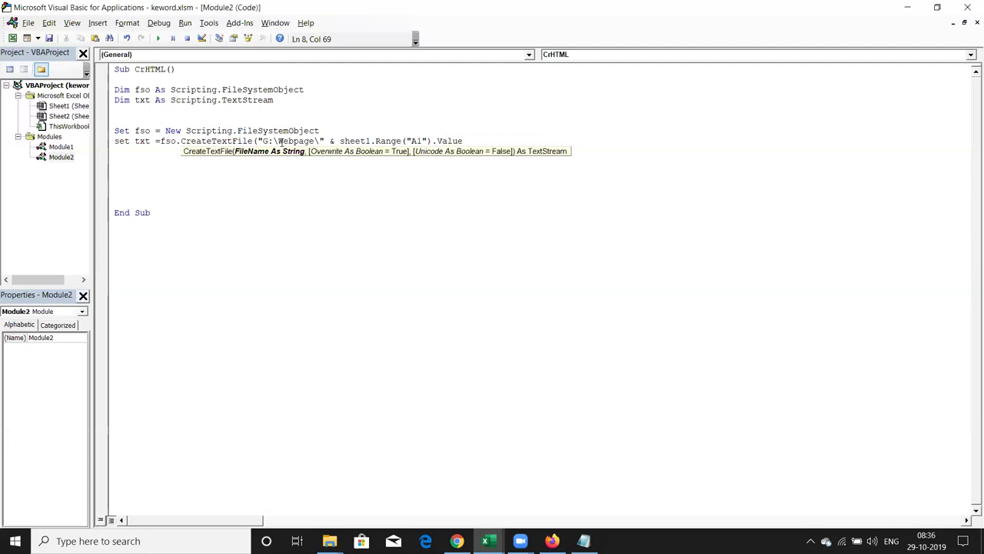
{"action": "type", "text": " &"}
{"action": "type", "text": " \".html\""}
{"action": "key", "text": "Return"}
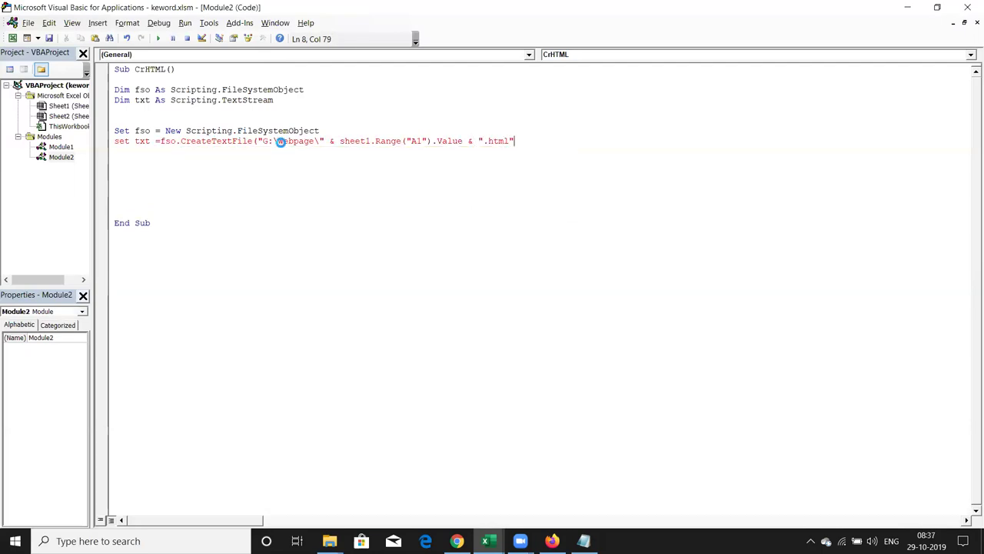
{"action": "key", "text": "Return"}
{"action": "type", "text": ",True"}
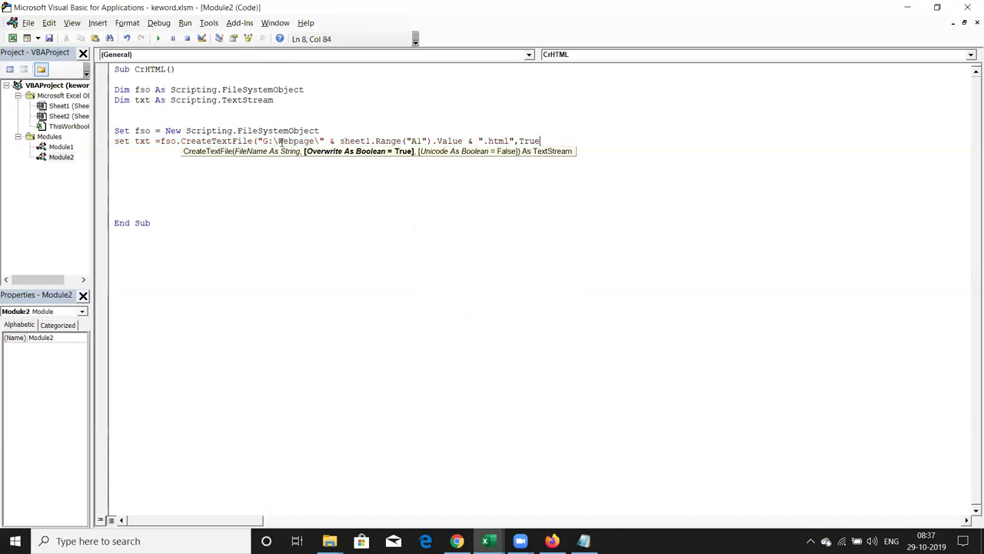
{"action": "type", "text": ")"}
{"action": "key", "text": "Return"}
{"action": "key", "text": "Return"}
{"action": "key", "text": "Return"}
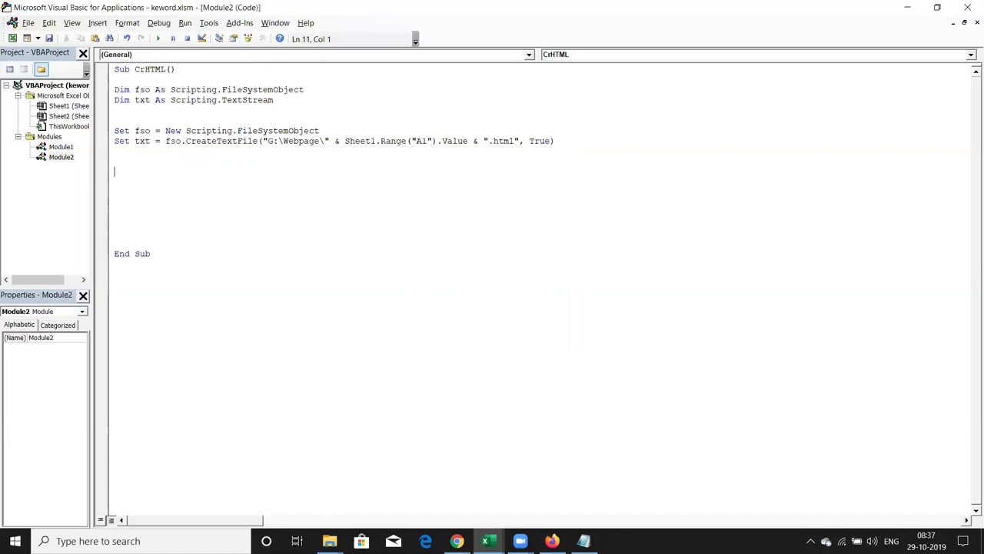
Step: Start a txt.WriteLine statement on the new line
{"action": "type", "text": "txt"}
{"action": "type", "text": ".w"}
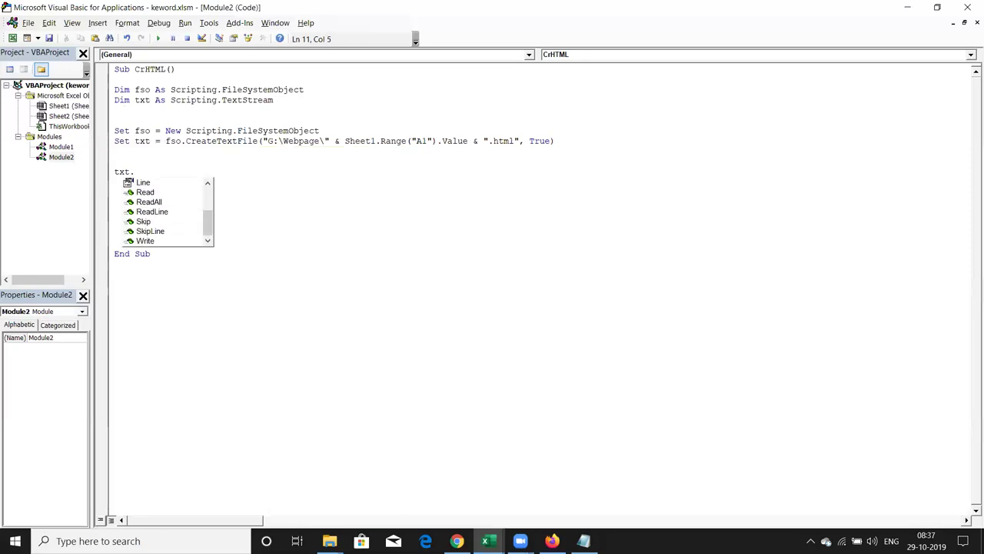
{"action": "key", "text": "Down"}
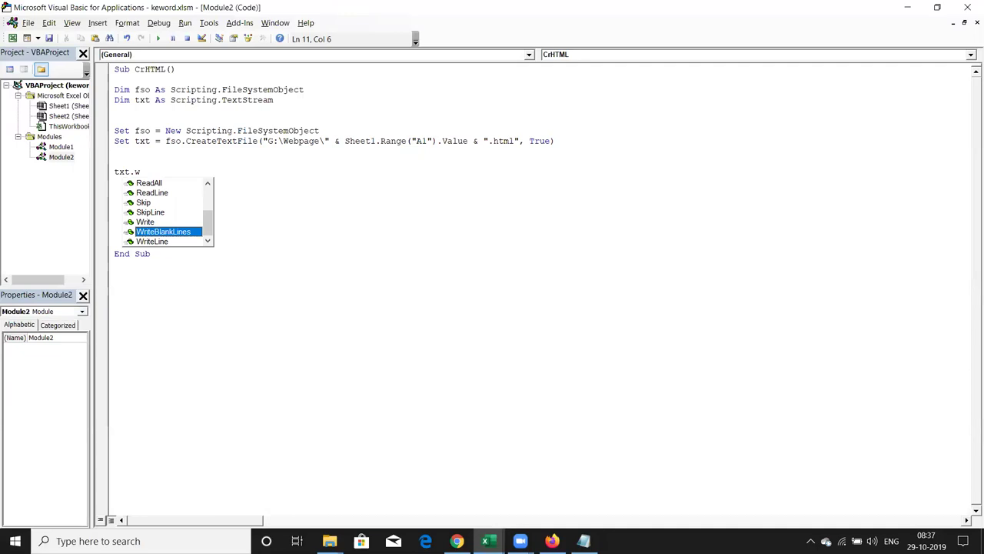
{"action": "key", "text": "Down"}
{"action": "type", "text": "`"}
{"action": "key", "text": "BackSpace"}
{"action": "key", "text": "BackSpace"}
{"action": "key", "text": "BackSpace"}
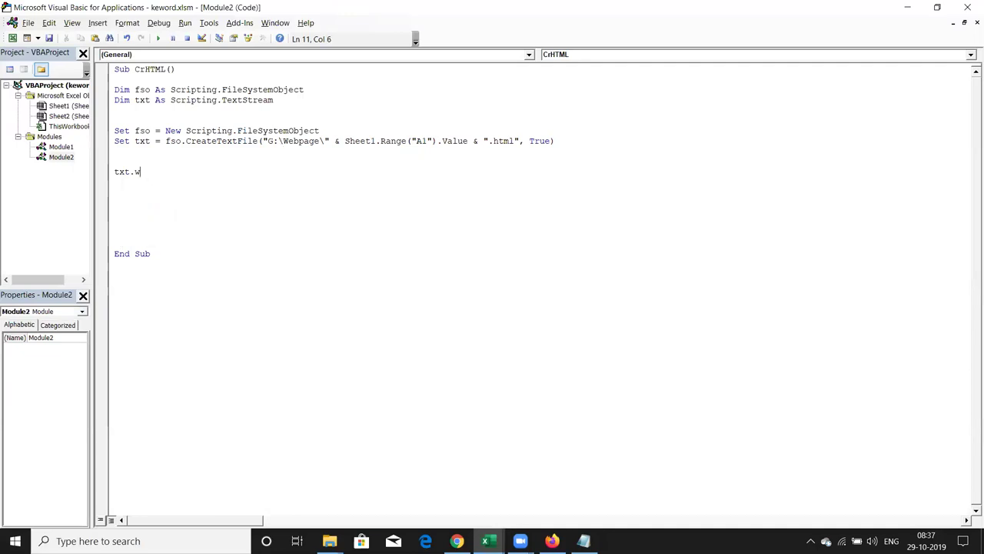
{"action": "type", "text": "r"}
{"action": "key", "text": "BackSpace"}
{"action": "key", "text": "BackSpace"}
{"action": "key", "text": "BackSpace"}
{"action": "type", "text": ".er"}
{"action": "key", "text": "BackSpace"}
{"action": "key", "text": "BackSpace"}
{"action": "type", "text": "wri"}
{"action": "key", "text": "Down"}
{"action": "key", "text": "Down"}
{"action": "key", "text": "Tab"}
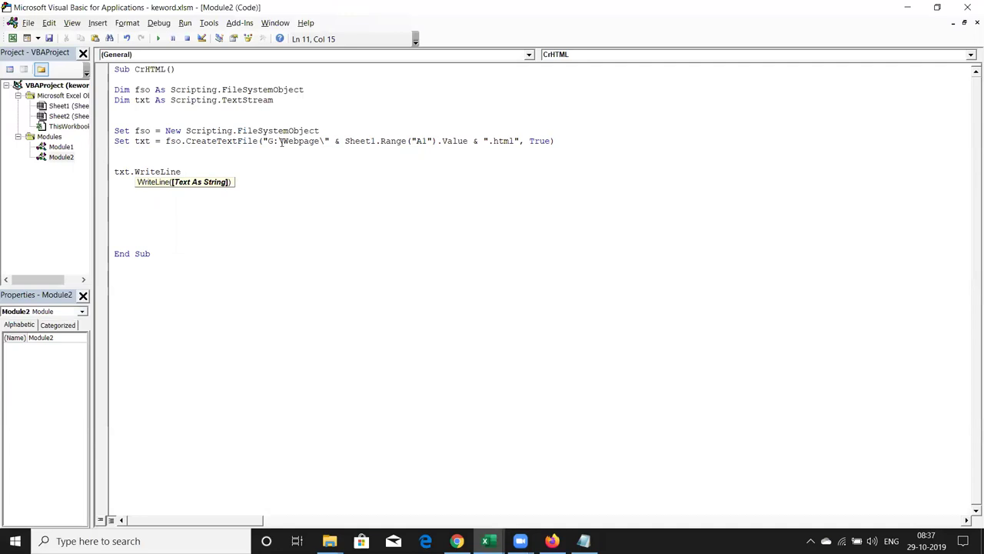
{"action": "key", "text": "BackSpace"}
Step: Make WriteLine's first part Sheet2.Range("A1").Value
{"action": "type", "text": "sheet"}
{"action": "key", "text": "BackSpace"}
{"action": "key", "text": "BackSpace"}
{"action": "key", "text": "BackSpace"}
{"action": "key", "text": "BackSpace"}
{"action": "key", "text": "BackSpace"}
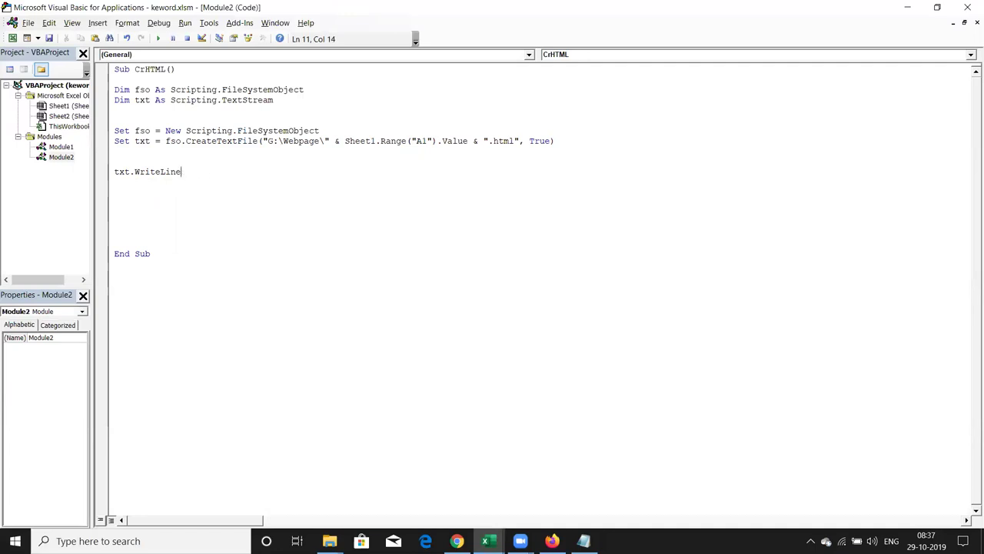
{"action": "type", "text": " sheet"}
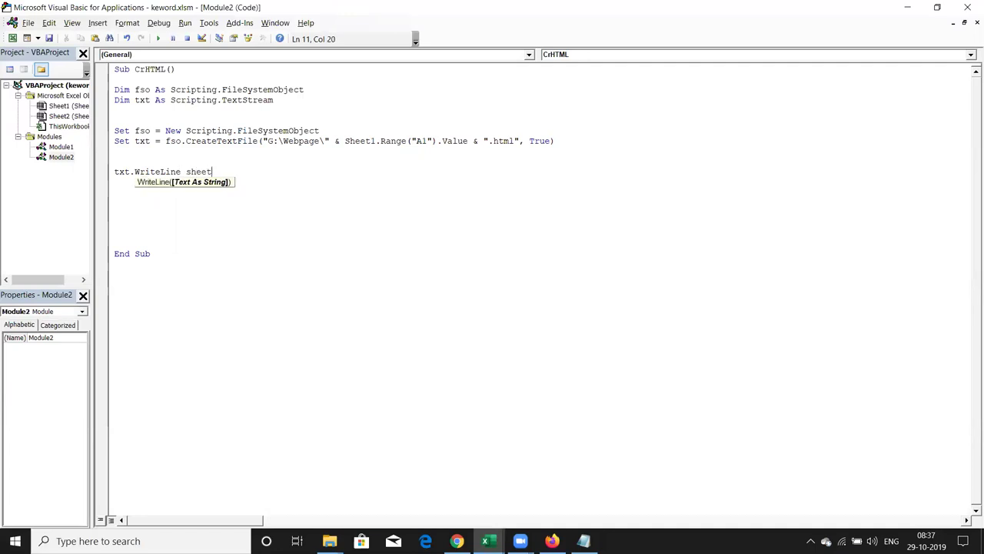
{"action": "type", "text": "2.Ra"}
{"action": "key", "text": "Tab"}
{"action": "type", "text": "(\"A1\"?"}
{"action": "key", "text": "BackSpace"}
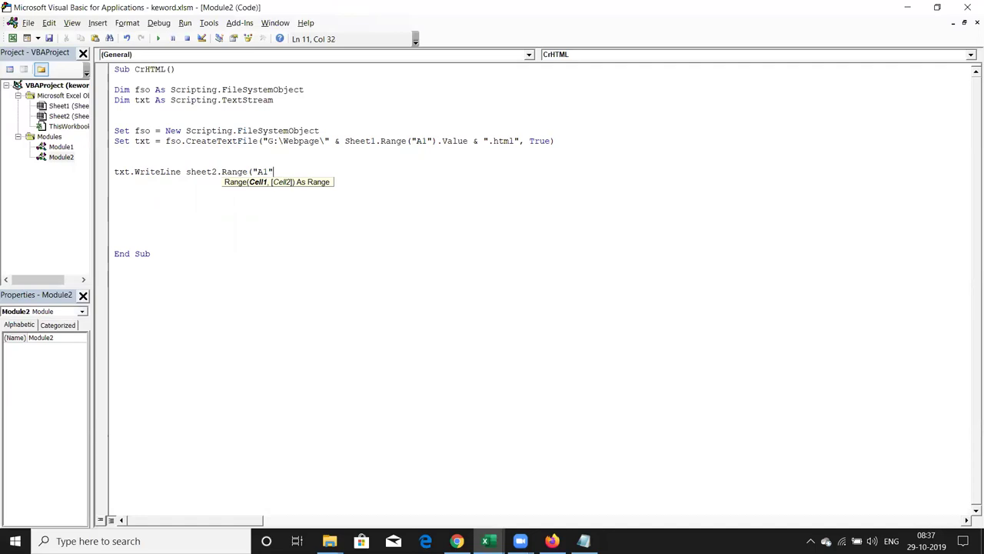
{"action": "type", "text": ").va"}
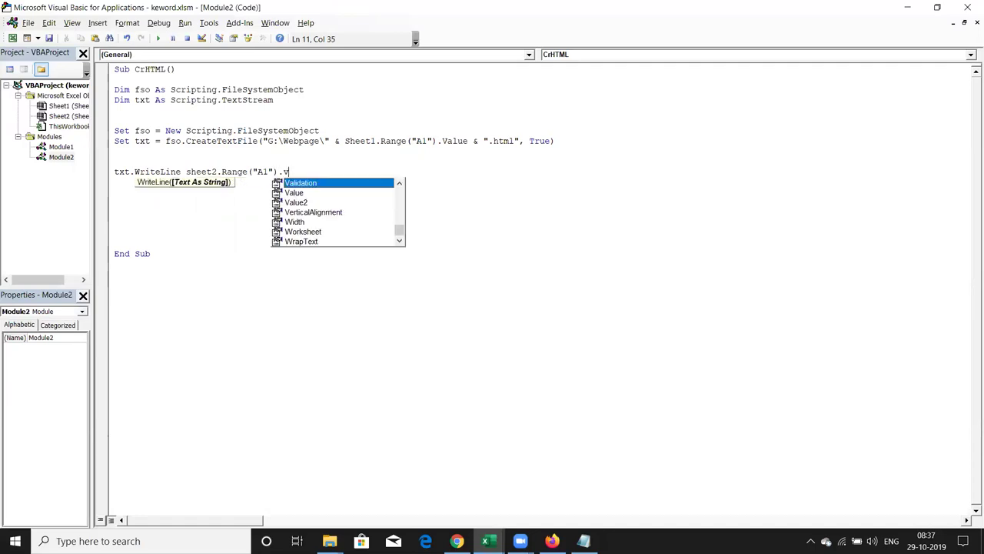
{"action": "key", "text": "Tab"}
Step: Append & Sheet1.Range("A1").Value & Sheet2.Range("A2").Value to the WriteLine statement
{"action": "type", "text": "& "}
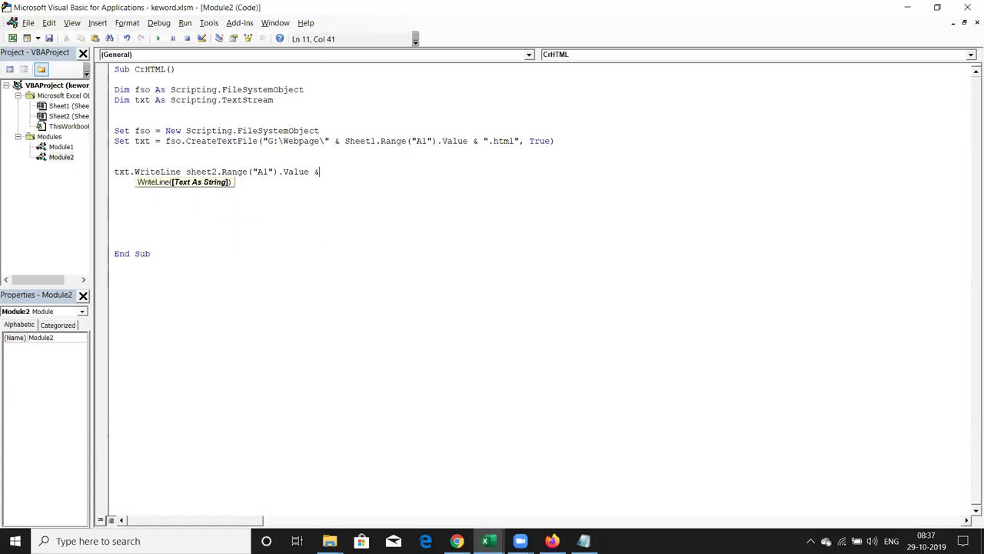
{"action": "type", "text": "sheet1.ra"}
{"action": "key", "text": "Tab"}
{"action": "type", "text": "(\""}
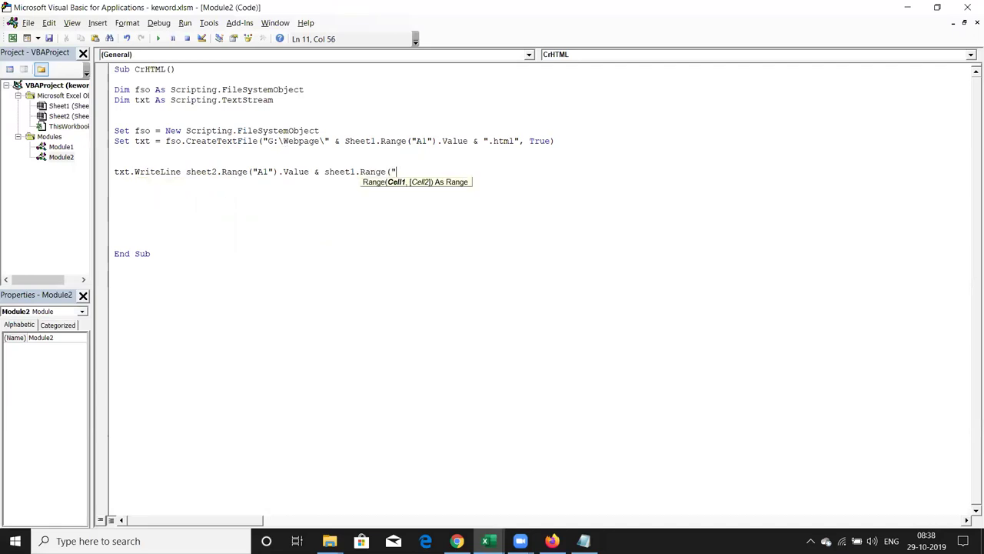
{"action": "type", "text": "A1\")"}
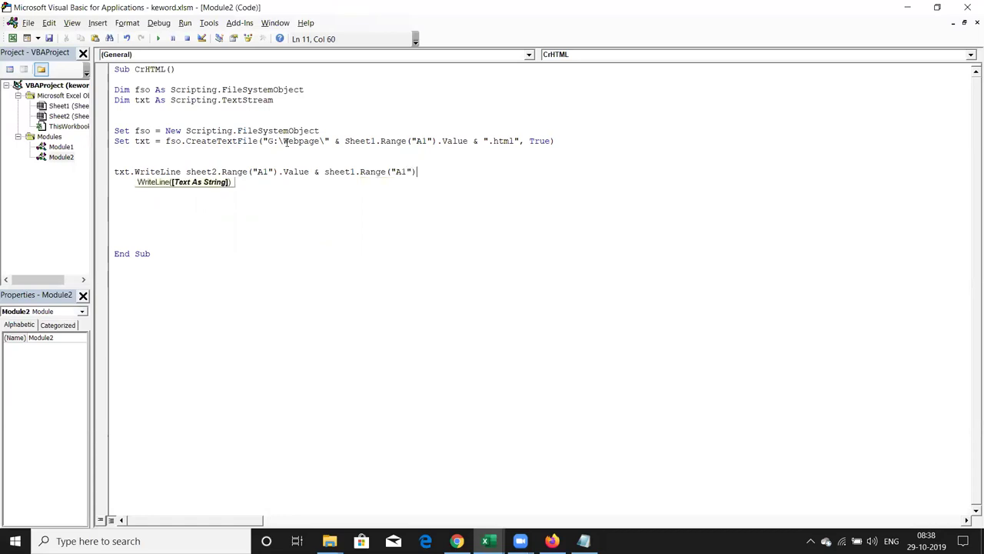
{"action": "type", "text": ".v"}
{"action": "key", "text": "Down"}
{"action": "key", "text": "space"}
{"action": "type", "text": "& "}
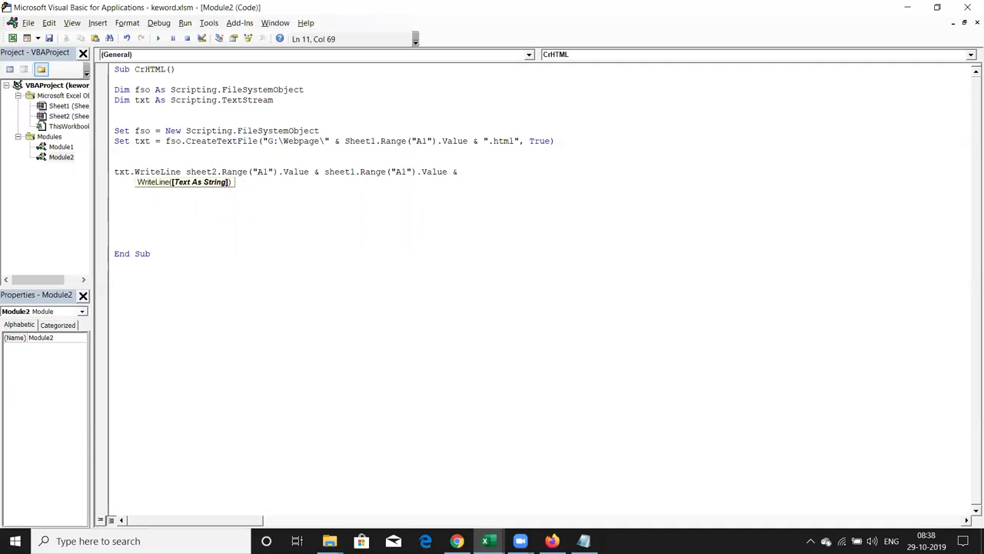
{"action": "type", "text": "sheet2"}
{"action": "type", "text": "."}
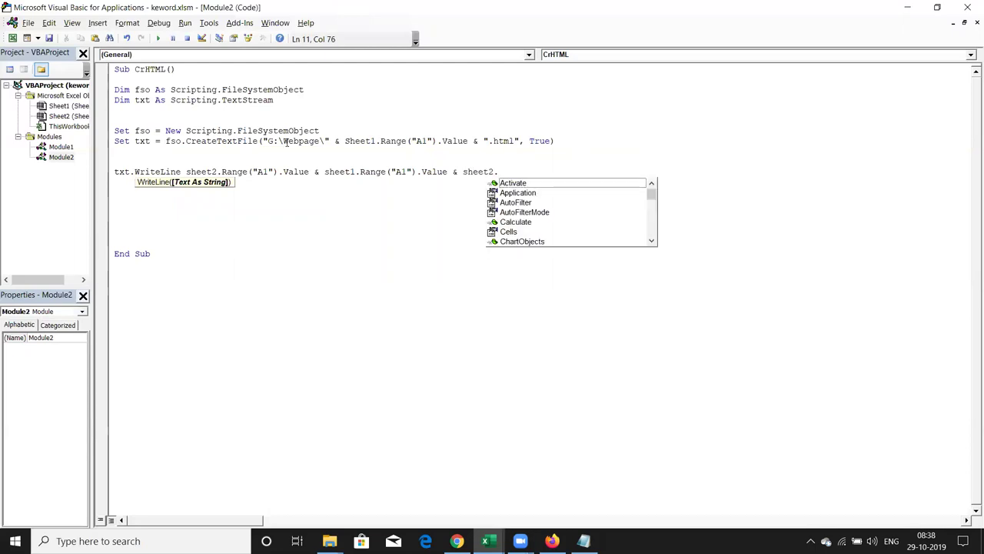
{"action": "type", "text": "Ra"}
{"action": "key", "text": "Tab"}
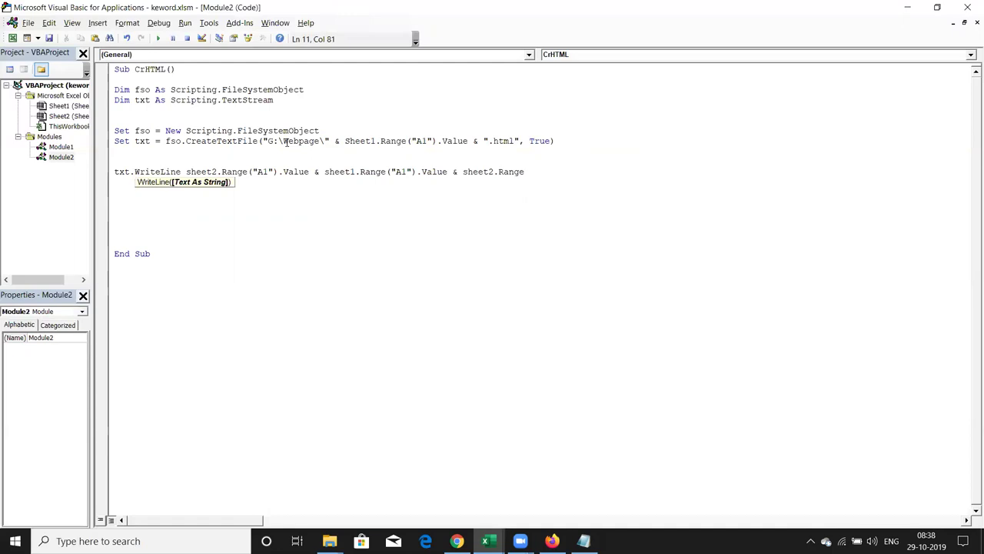
{"action": "type", "text": "(\"A"}
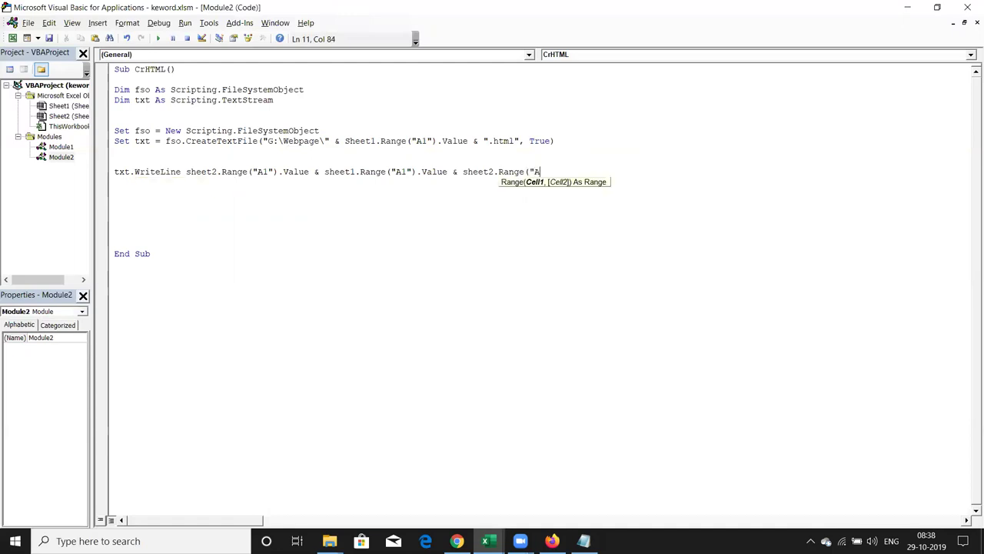
{"action": "type", "text": "2\""}
{"action": "type", "text": ").v"}
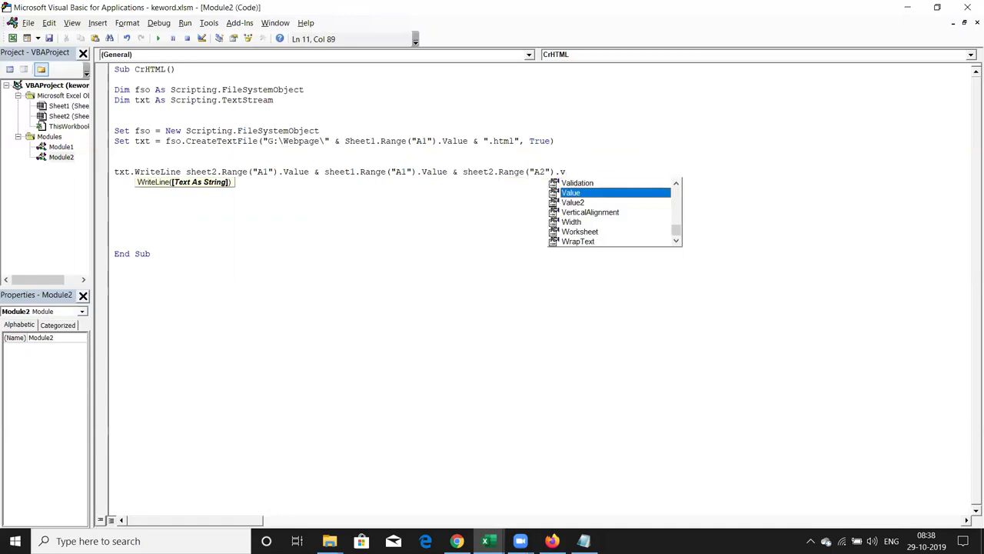
{"action": "key", "text": "Tab"}
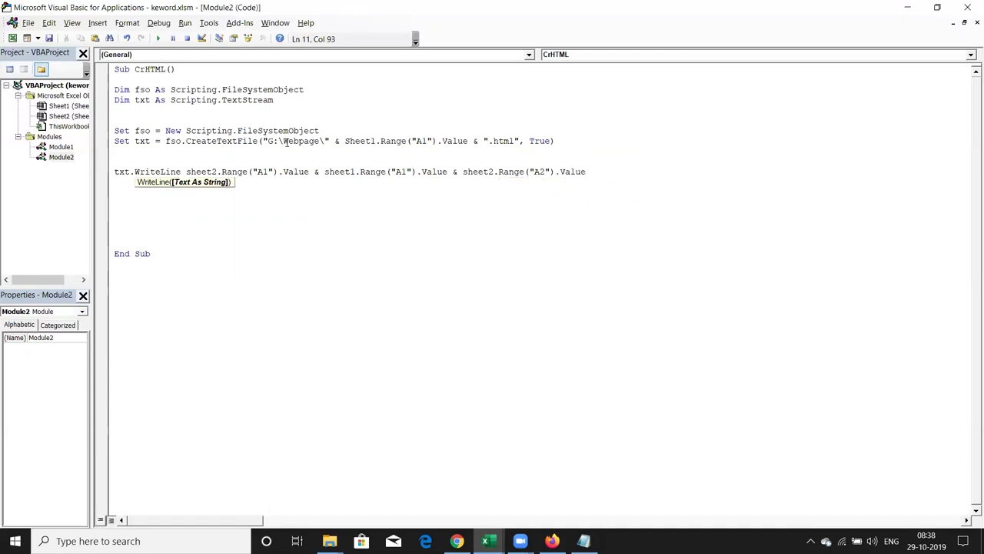
{"action": "key", "text": "Return"}
{"action": "key", "text": "Down"}
{"action": "key", "text": "Down"}
{"action": "key", "text": "Up"}
{"action": "key", "text": "Up"}
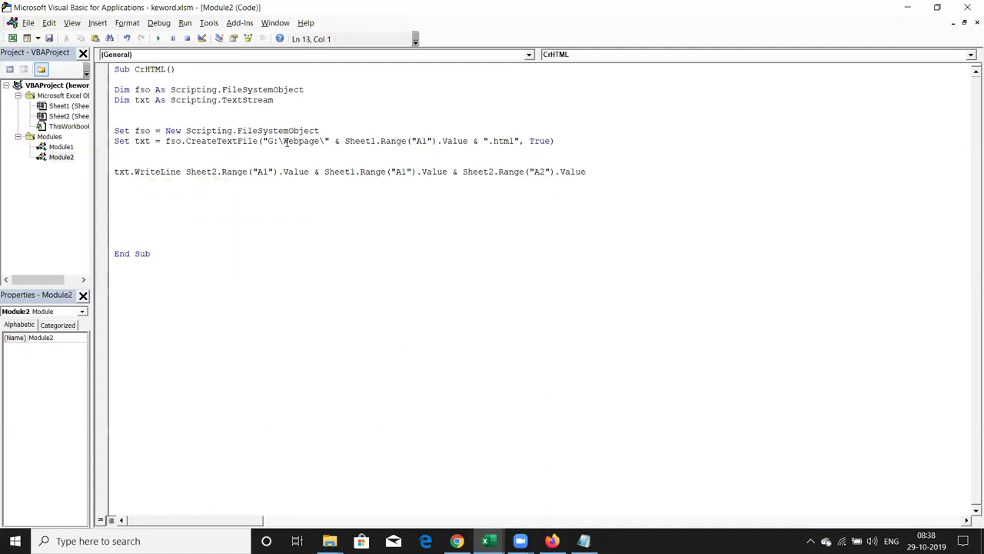
Step: Add txt.Close to CrHTML and run the macro
{"action": "type", "text": "txt.cl"}
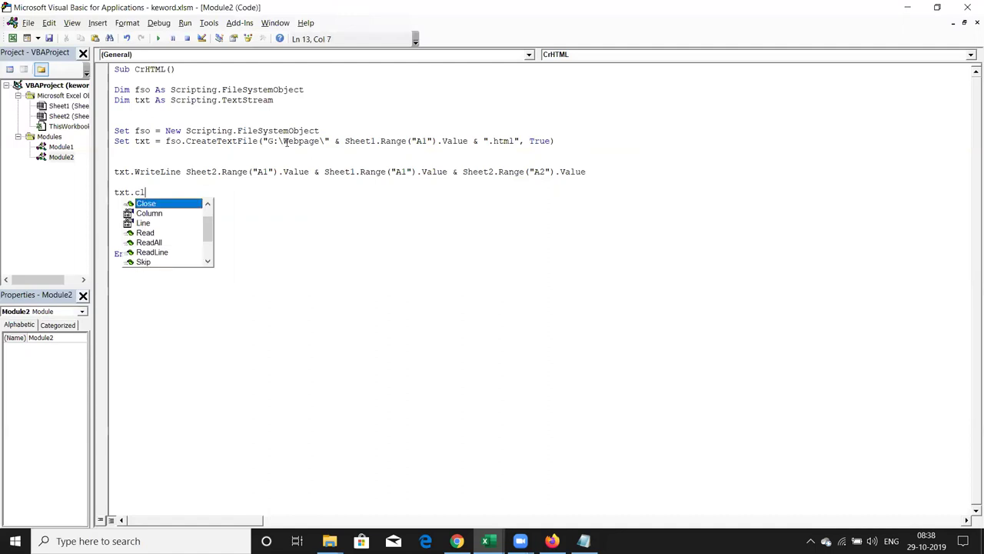
{"action": "key", "text": "Return"}
{"action": "key", "text": "alt+F11"}
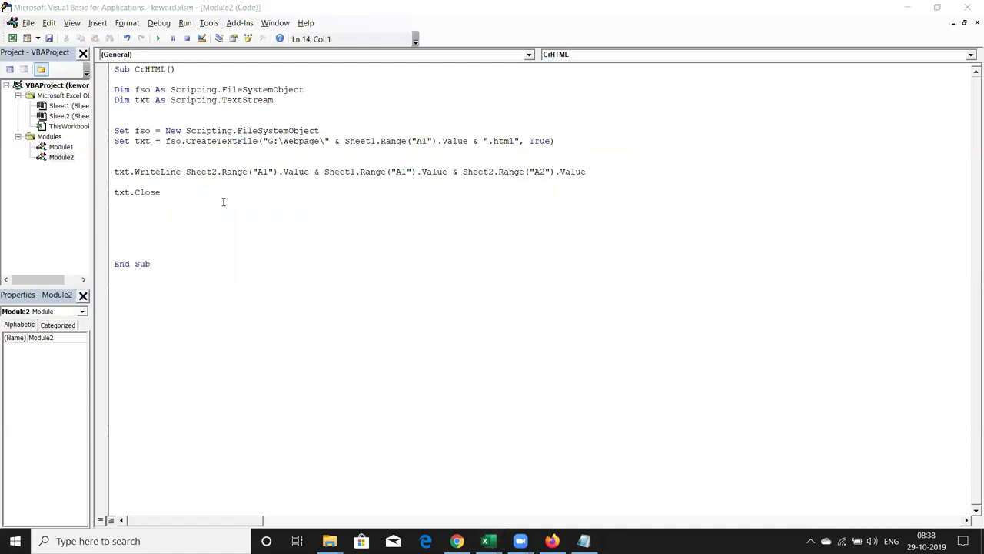
{"action": "left_click", "coordinate": [244, 151]}
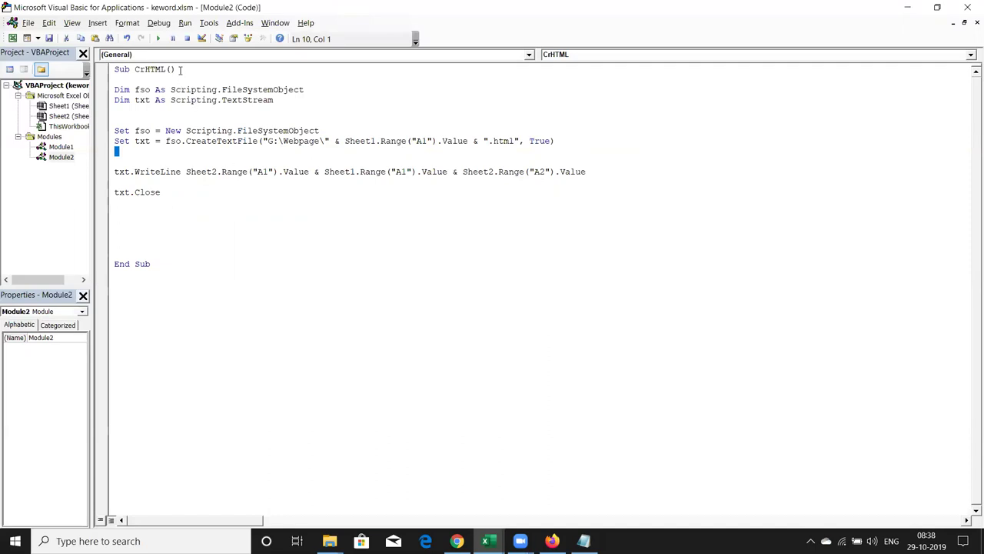
{"action": "left_click", "coordinate": [160, 40]}
Step: Open the generated 'advanced excel skills' file from the Webpage folder in Firefox
{"action": "mouse_move", "coordinate": [329, 541]}
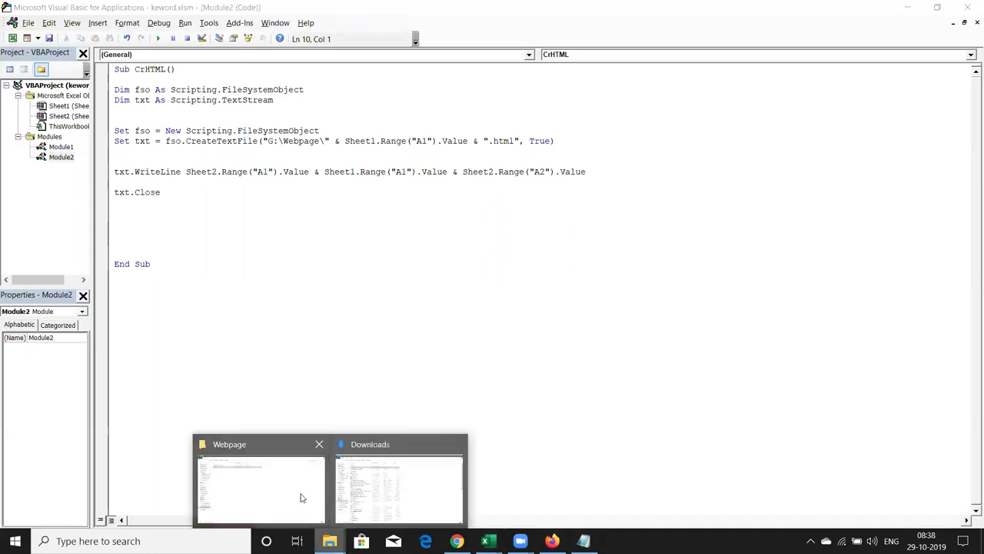
{"action": "left_click", "coordinate": [286, 498]}
{"action": "left_click", "coordinate": [184, 86]}
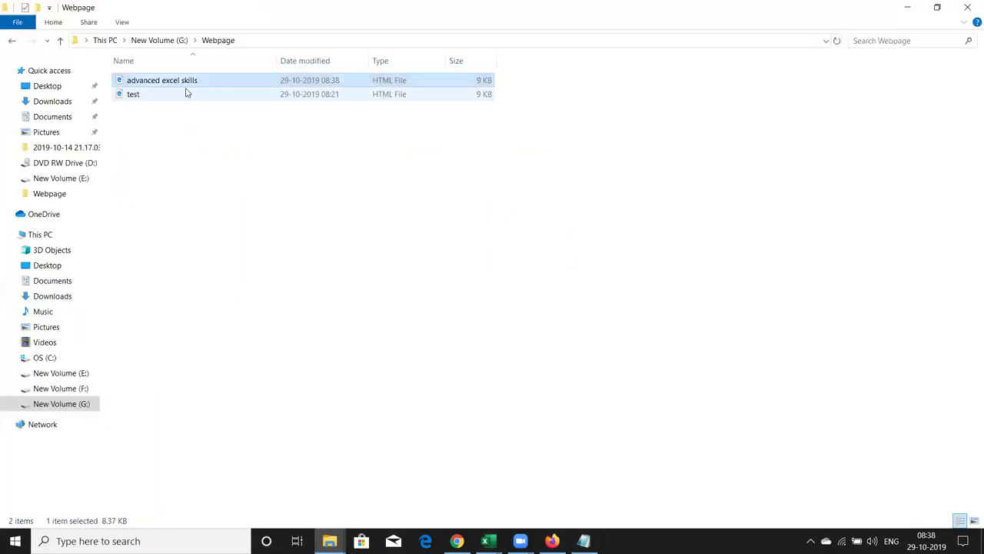
{"action": "right_click", "coordinate": [188, 84]}
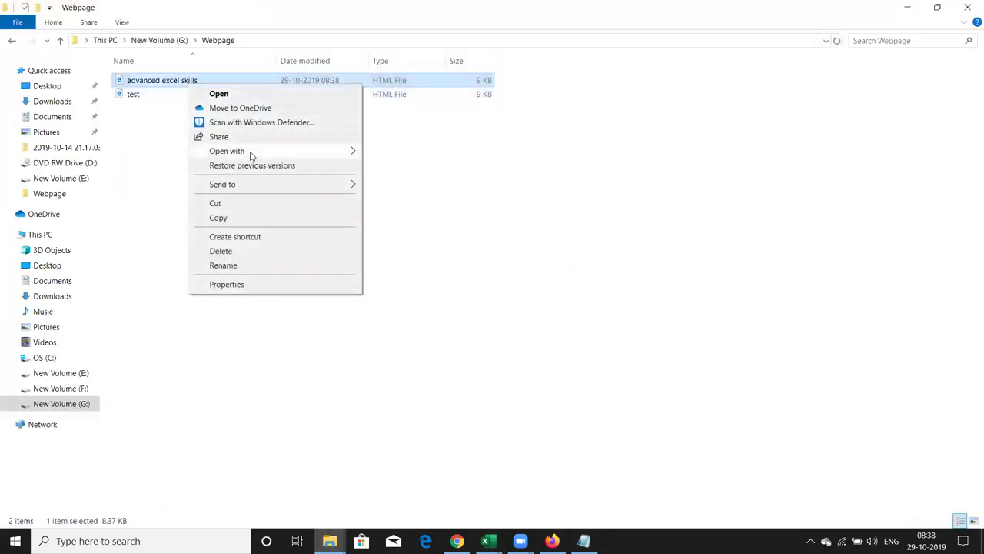
{"action": "mouse_move", "coordinate": [251, 151]}
{"action": "left_click", "coordinate": [373, 155]}
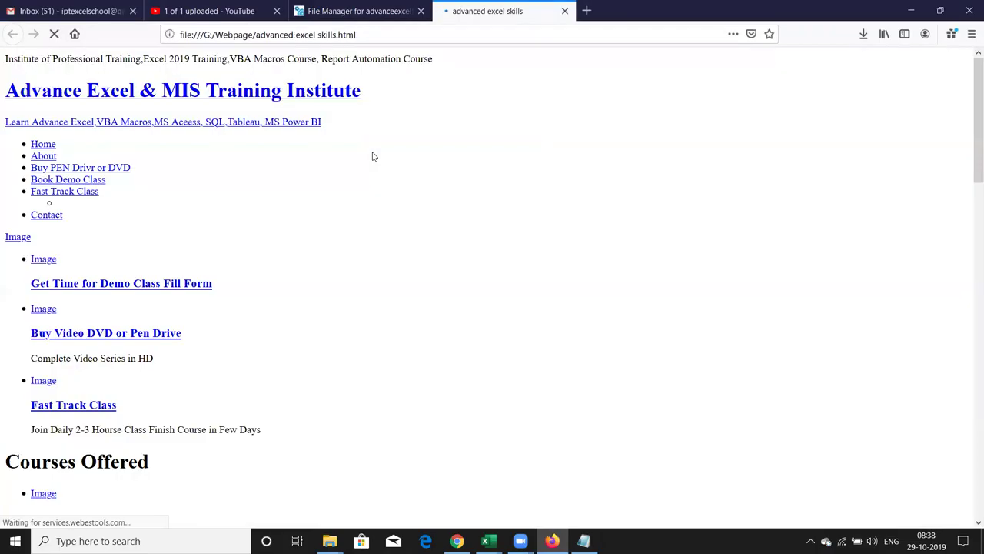
{"action": "scroll", "coordinate": [370, 230], "scroll_direction": "down", "scroll_amount": 1}
{"action": "scroll", "coordinate": [370, 230], "scroll_direction": "down", "scroll_amount": 5}
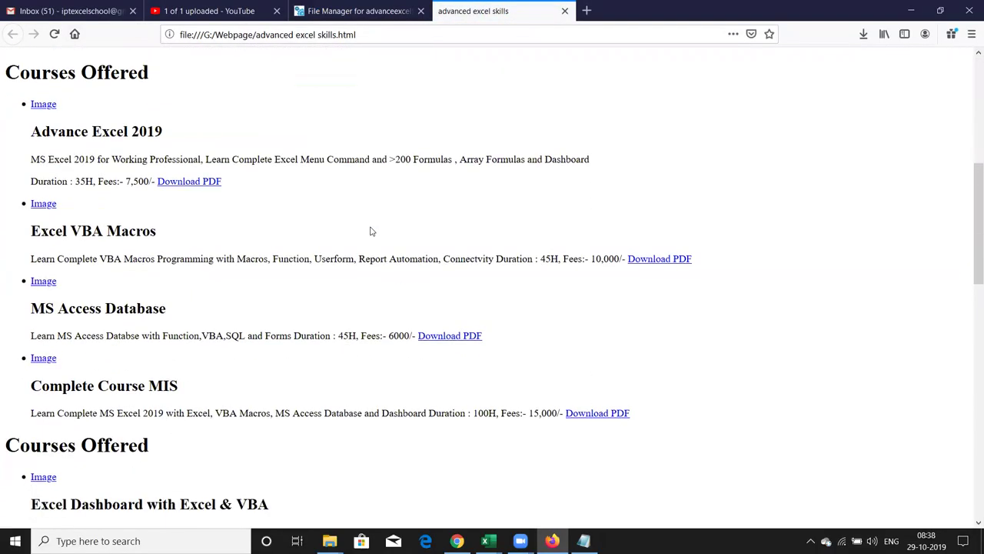
{"action": "scroll", "coordinate": [370, 231], "scroll_direction": "down", "scroll_amount": 4}
{"action": "scroll", "coordinate": [370, 230], "scroll_direction": "down", "scroll_amount": 4}
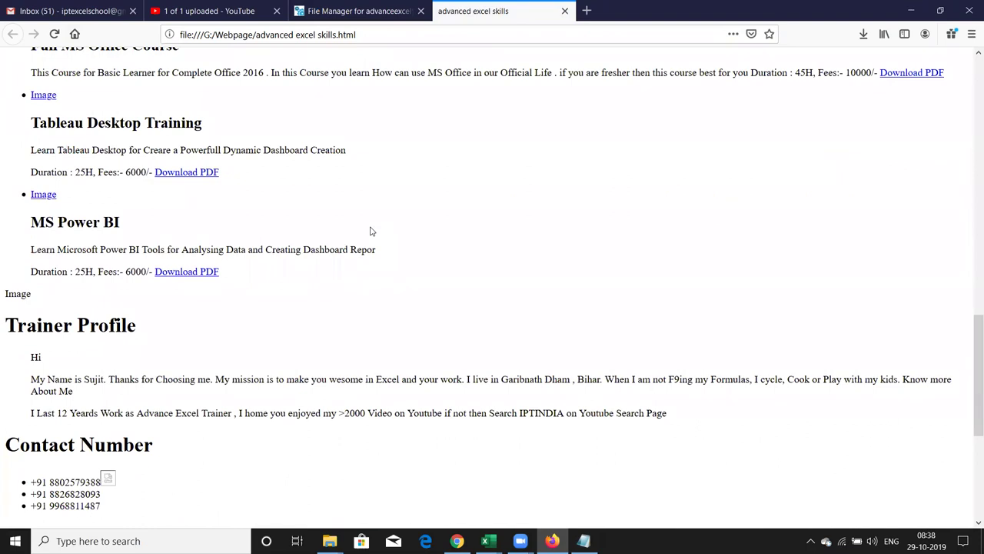
{"action": "scroll", "coordinate": [370, 230], "scroll_direction": "down", "scroll_amount": 5}
{"action": "scroll", "coordinate": [370, 230], "scroll_direction": "up", "scroll_amount": 5}
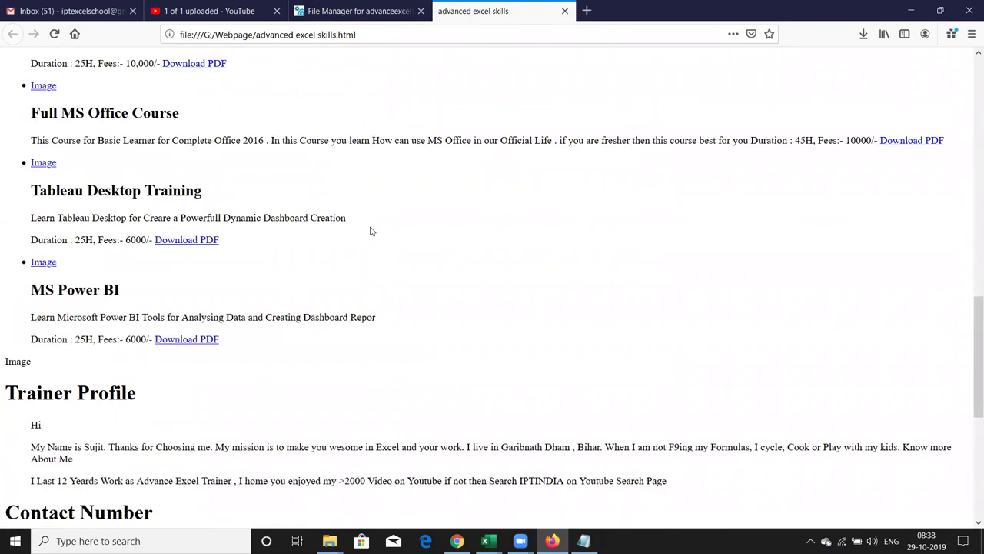
{"action": "scroll", "coordinate": [370, 230], "scroll_direction": "up", "scroll_amount": 5}
{"action": "scroll", "coordinate": [370, 231], "scroll_direction": "up", "scroll_amount": 2}
{"action": "scroll", "coordinate": [370, 231], "scroll_direction": "up", "scroll_amount": 2}
{"action": "scroll", "coordinate": [370, 230], "scroll_direction": "up", "scroll_amount": 3}
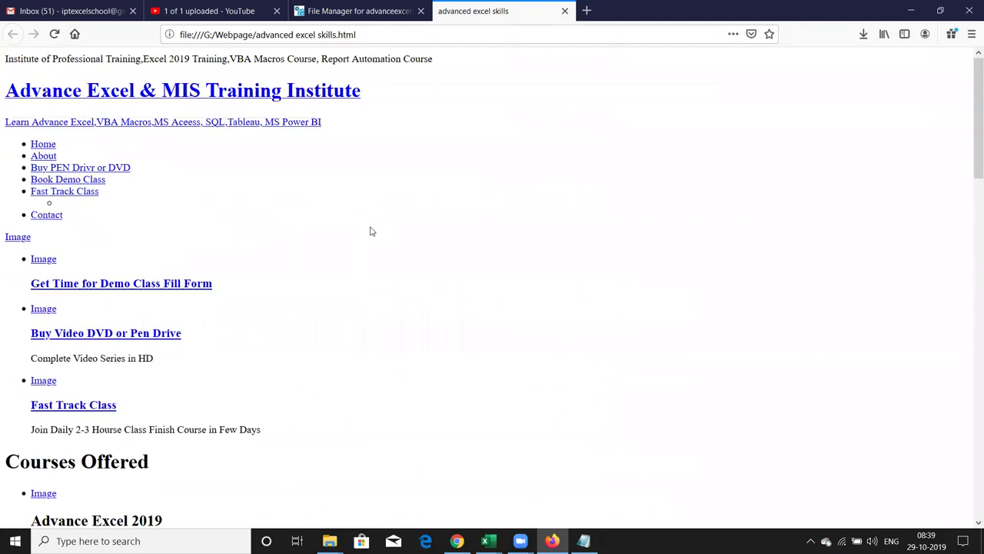
Step: Close the generated page, delete both HTML files from G:\Webpage, and return to YouTube
{"action": "left_click", "coordinate": [564, 10]}
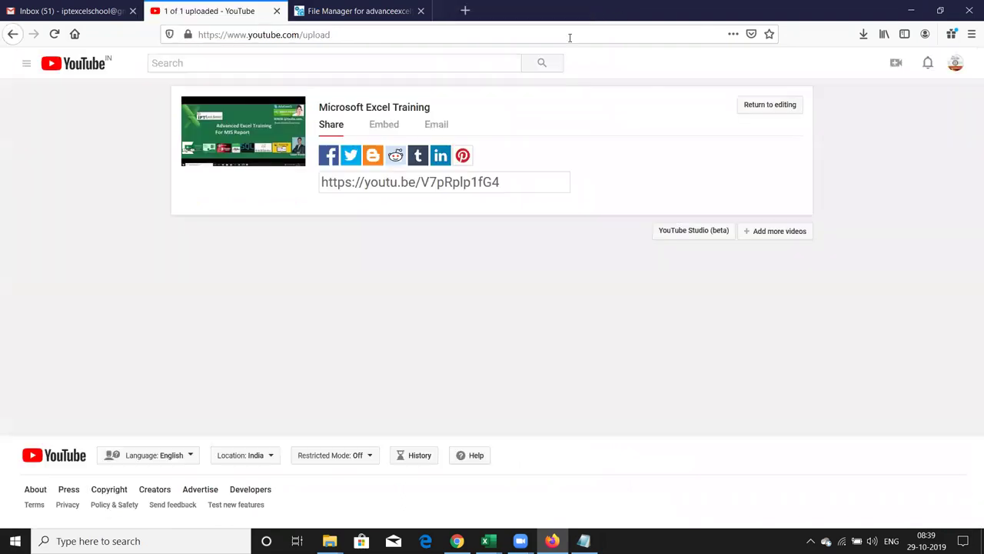
{"action": "key", "text": "alt+Tab"}
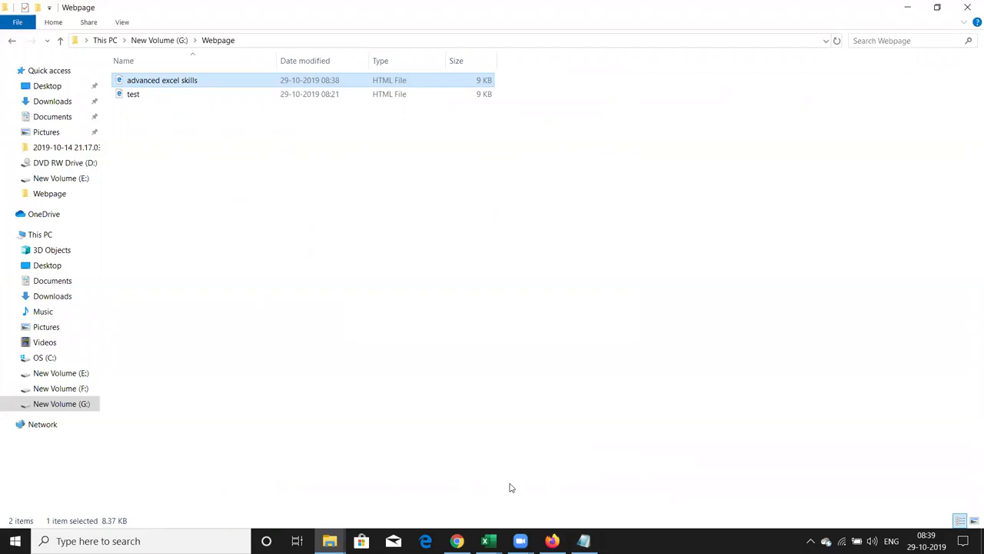
{"action": "key", "text": "ctrl+a"}
{"action": "key", "text": "Delete"}
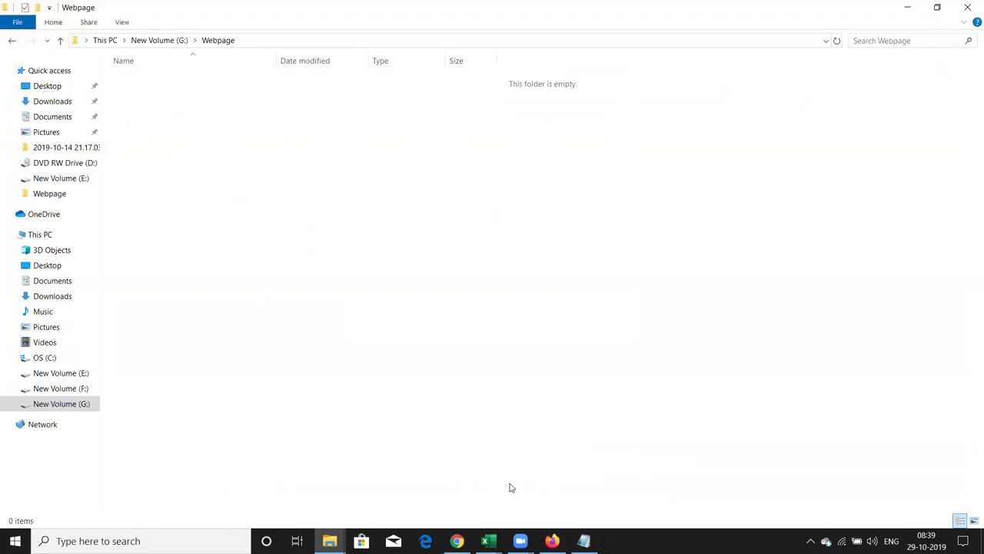
{"action": "key", "text": "alt+Tab"}
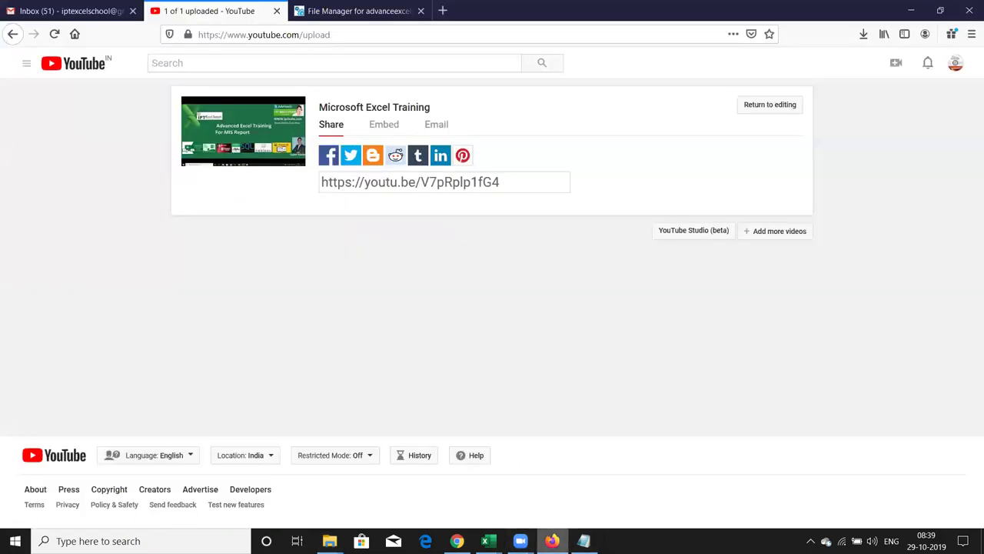
Step: Check that the Sheet1 keywords run to row 1287, then bring the CrHTML code back up
{"action": "mouse_move", "coordinate": [486, 541]}
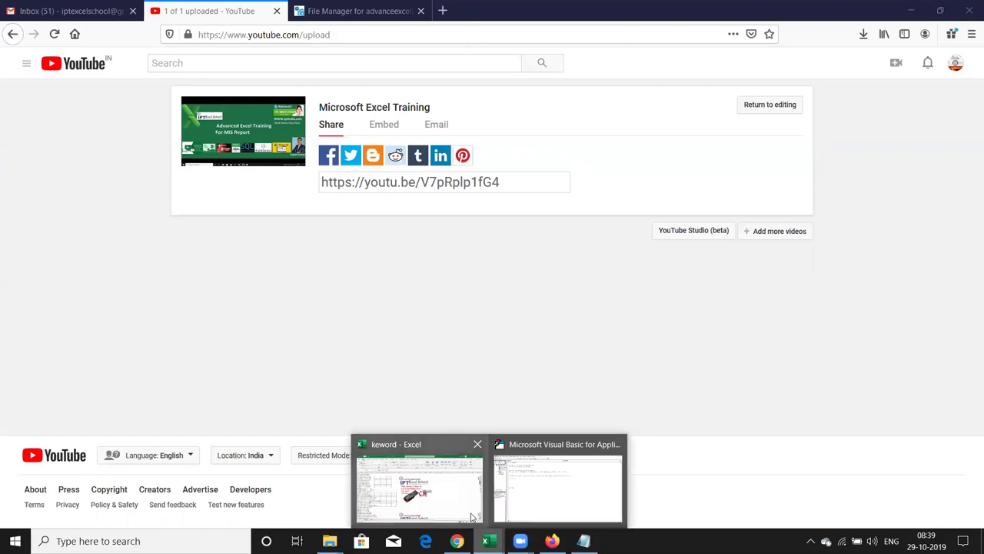
{"action": "left_click", "coordinate": [469, 511]}
{"action": "key", "text": "Down"}
{"action": "key", "text": "Up"}
{"action": "key", "text": "Down"}
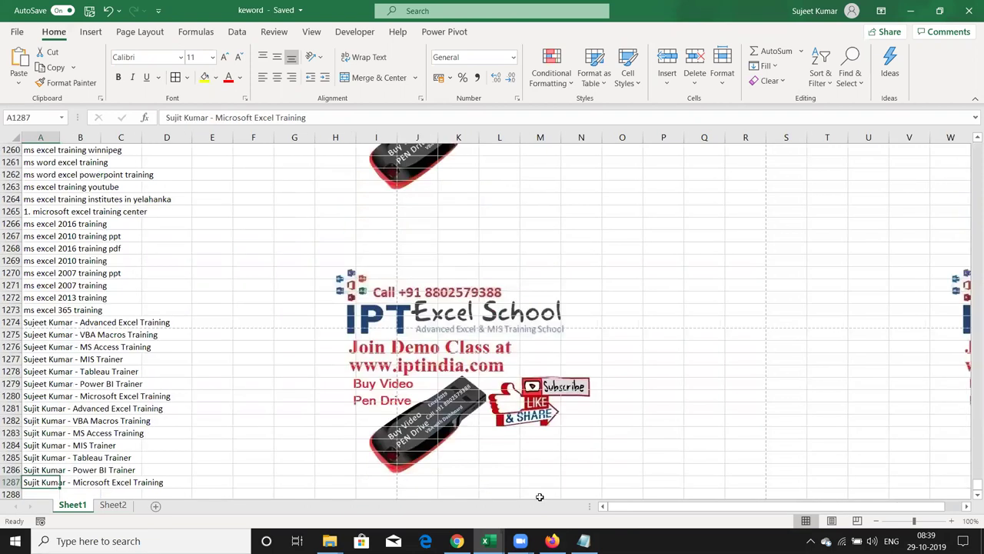
{"action": "key", "text": "ctrl+Home"}
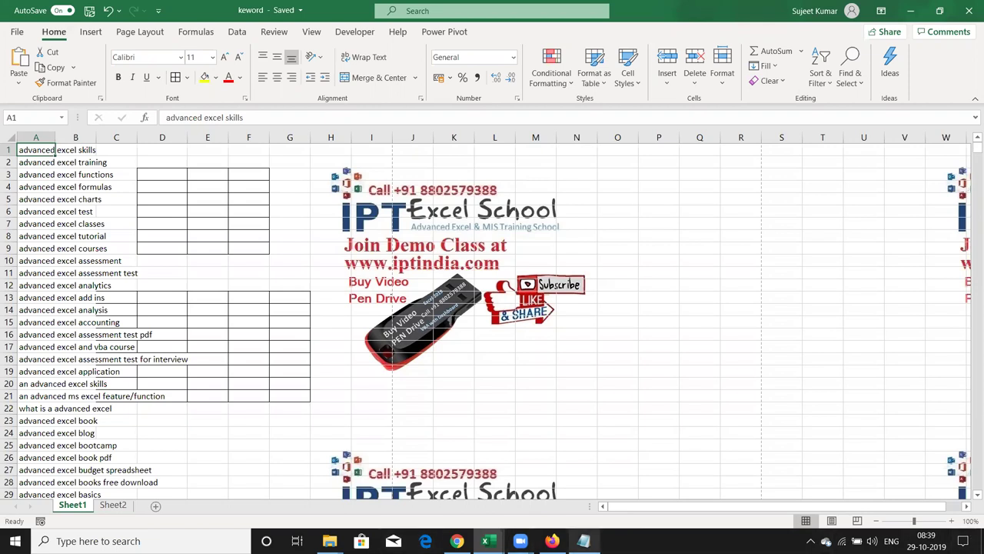
{"action": "left_click", "coordinate": [583, 540]}
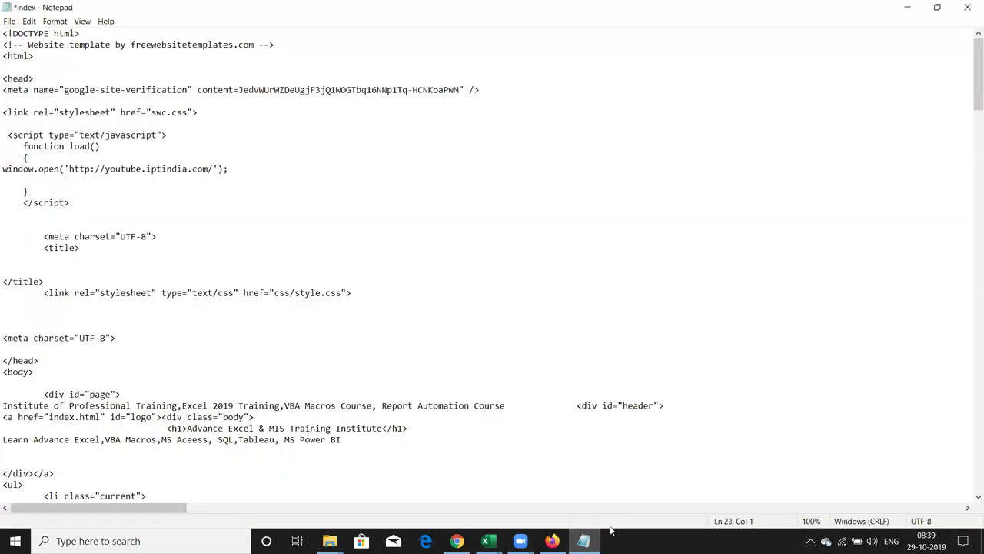
Step: Wrap the file-creation code between 'For i = 1 To 1287' and 'Next i'
{"action": "mouse_move", "coordinate": [486, 541]}
{"action": "left_click", "coordinate": [528, 500]}
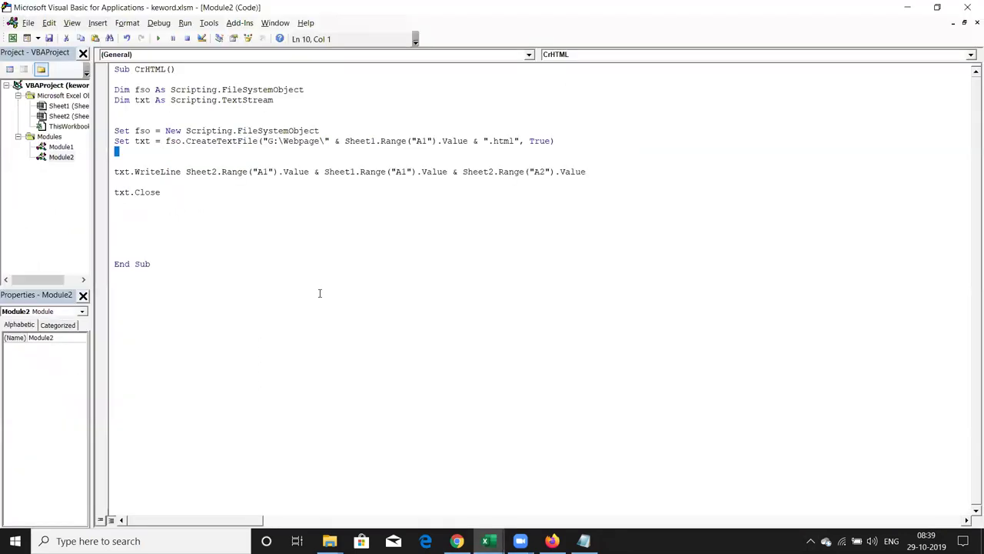
{"action": "key", "text": "Up"}
{"action": "key", "text": "Up"}
{"action": "key", "text": "Up"}
{"action": "key", "text": "Up"}
{"action": "key", "text": "Return"}
{"action": "key", "text": "Up"}
{"action": "type", "text": "for "}
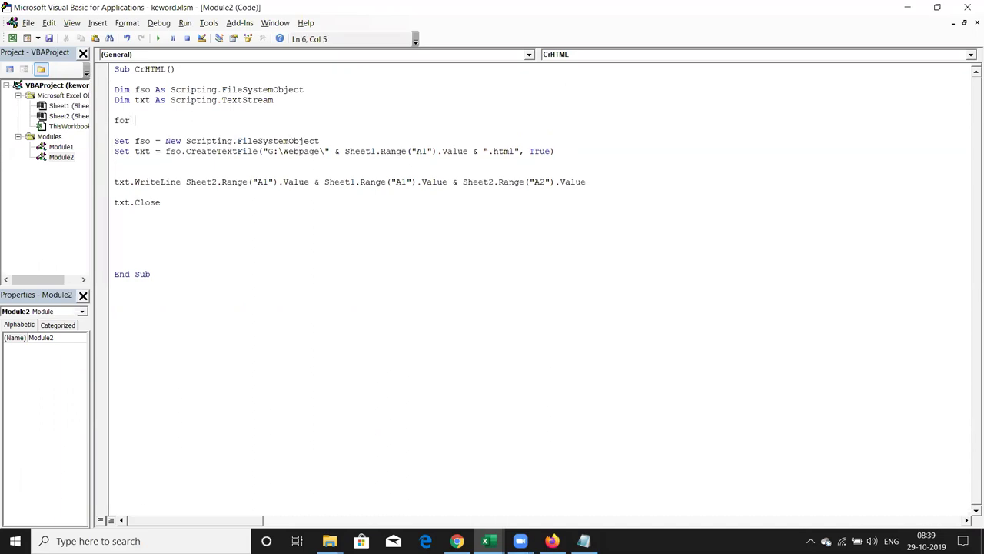
{"action": "type", "text": "i = 1 to "}
{"action": "type", "text": "1287"}
{"action": "key", "text": "Down"}
{"action": "key", "text": "Down"}
{"action": "key", "text": "Down"}
{"action": "key", "text": "Down"}
{"action": "key", "text": "Down"}
{"action": "key", "text": "Down"}
{"action": "key", "text": "Down"}
{"action": "key", "text": "Down"}
{"action": "key", "text": "Down"}
{"action": "type", "text": "next "}
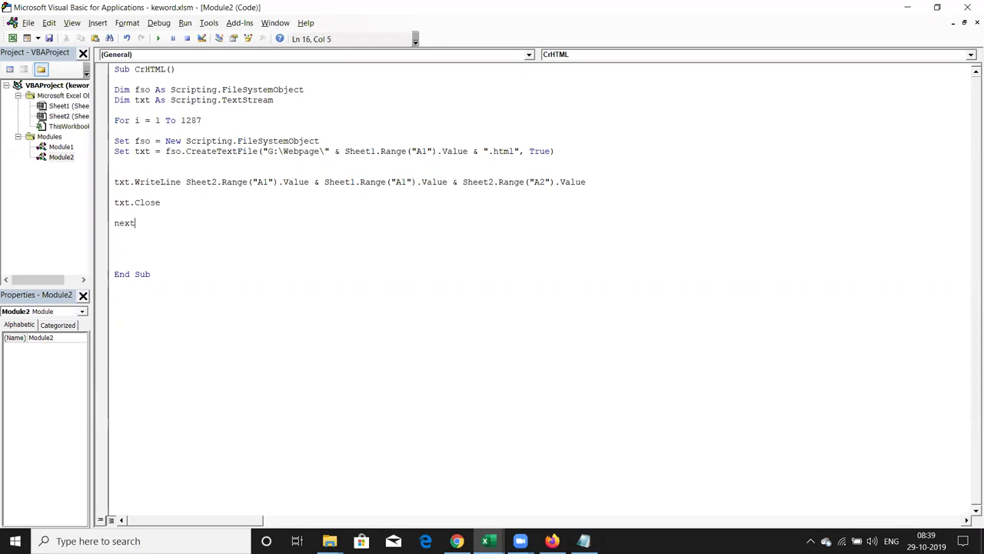
{"action": "type", "text": "i"}
Step: Change both Range("A1") references to Range("A" & i) in the file name and WriteLine
{"action": "left_click", "coordinate": [427, 153]}
{"action": "key", "text": "BackSpace"}
{"action": "type", "text": "& i"}
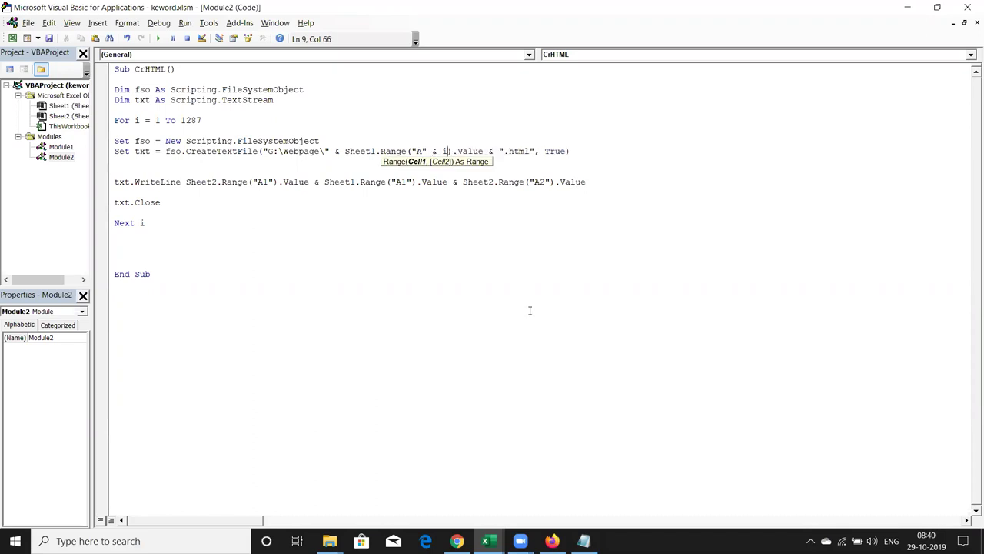
{"action": "left_click", "coordinate": [530, 311]}
{"action": "left_click", "coordinate": [408, 182]}
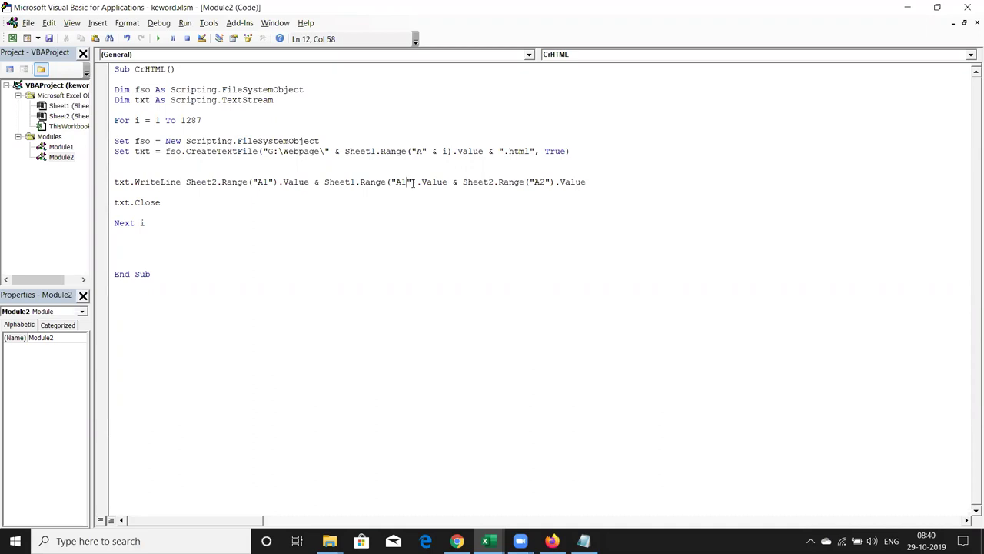
{"action": "key", "text": "BackSpace"}
{"action": "type", "text": "\" "}
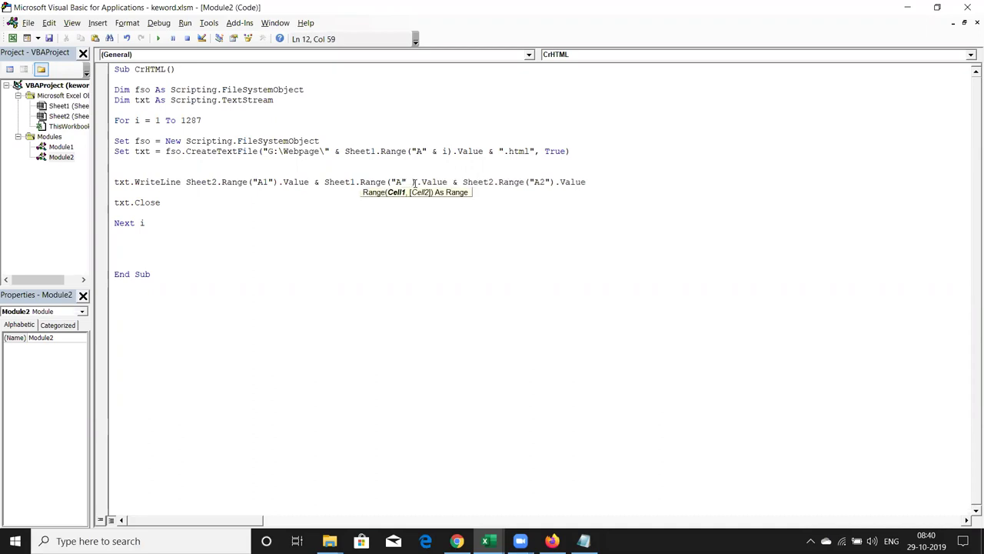
{"action": "type", "text": "& i"}
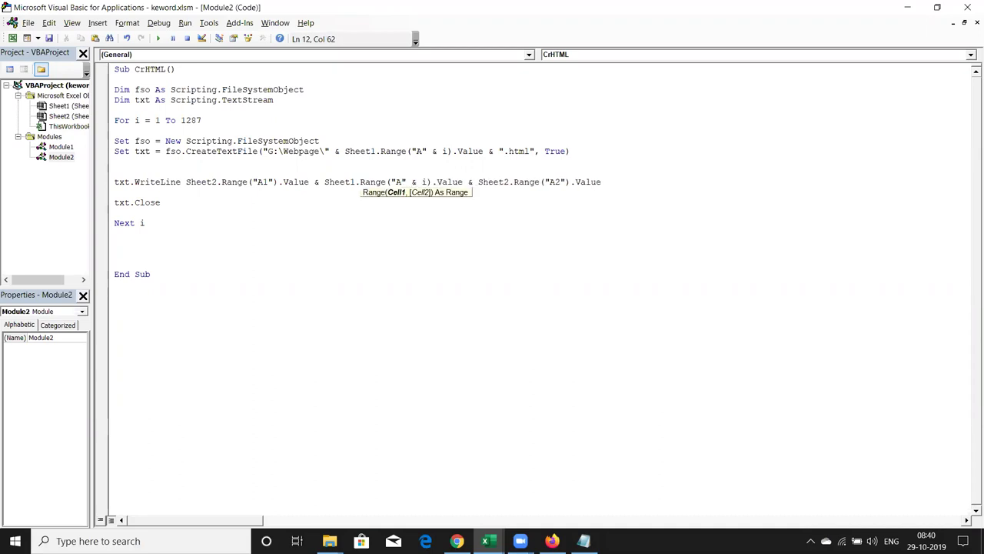
{"action": "key", "text": "Down"}
{"action": "left_click", "coordinate": [357, 329]}
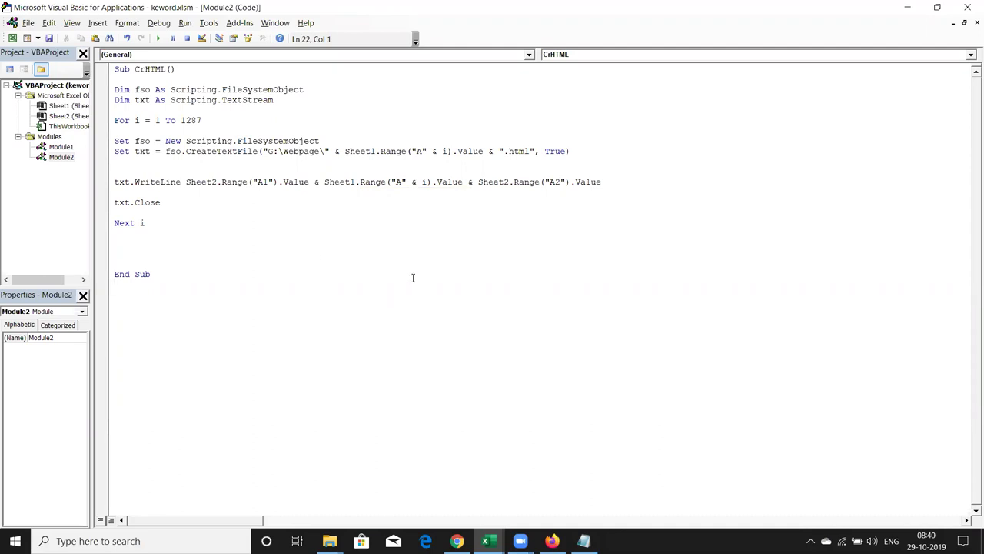
{"action": "key", "text": "alt+Tab"}
{"action": "key", "text": "Escape"}
{"action": "left_click", "coordinate": [275, 233]}
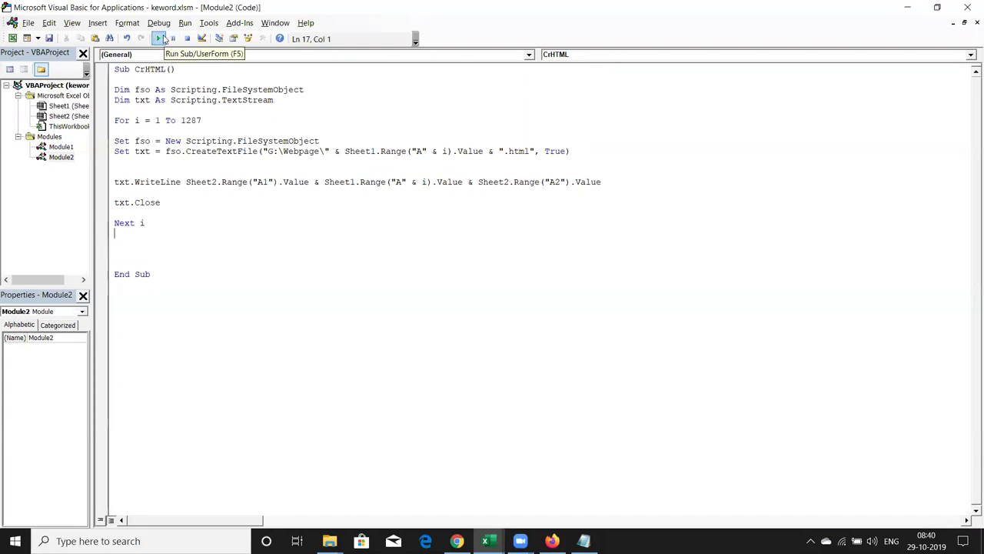
Step: Run CrHTML, debug the Path not found error 76, and confirm it stopped at i = 21
{"action": "left_click", "coordinate": [159, 40]}
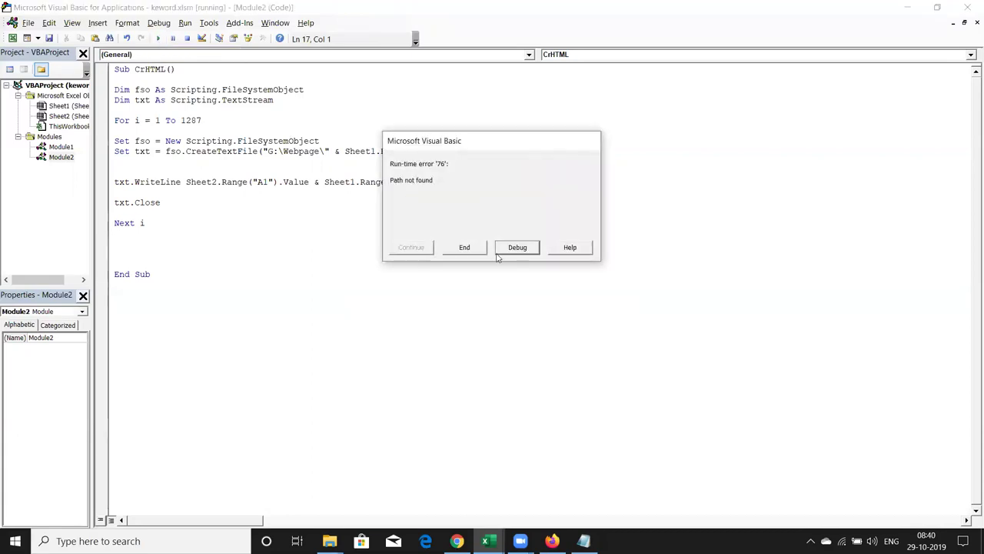
{"action": "left_click", "coordinate": [504, 252]}
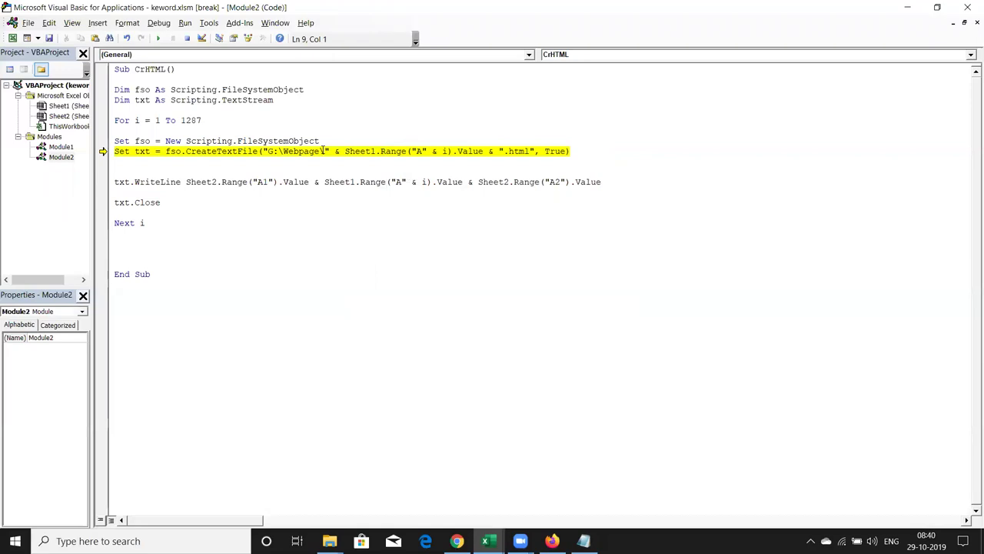
{"action": "mouse_move", "coordinate": [444, 152]}
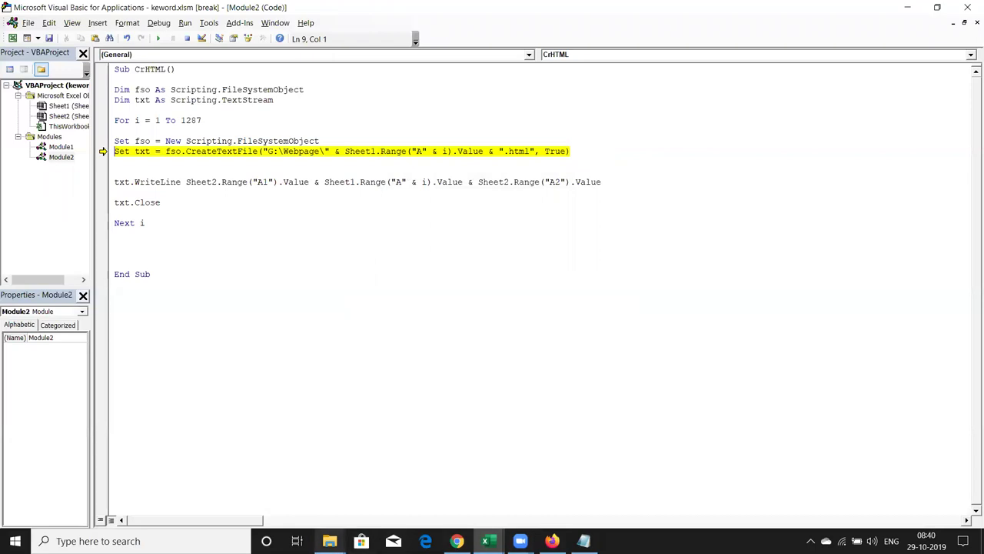
Step: Confirm G:\Webpage holds 20 generated keyword HTML files, then return to the keword workbook
{"action": "mouse_move", "coordinate": [329, 540]}
{"action": "left_click", "coordinate": [321, 494]}
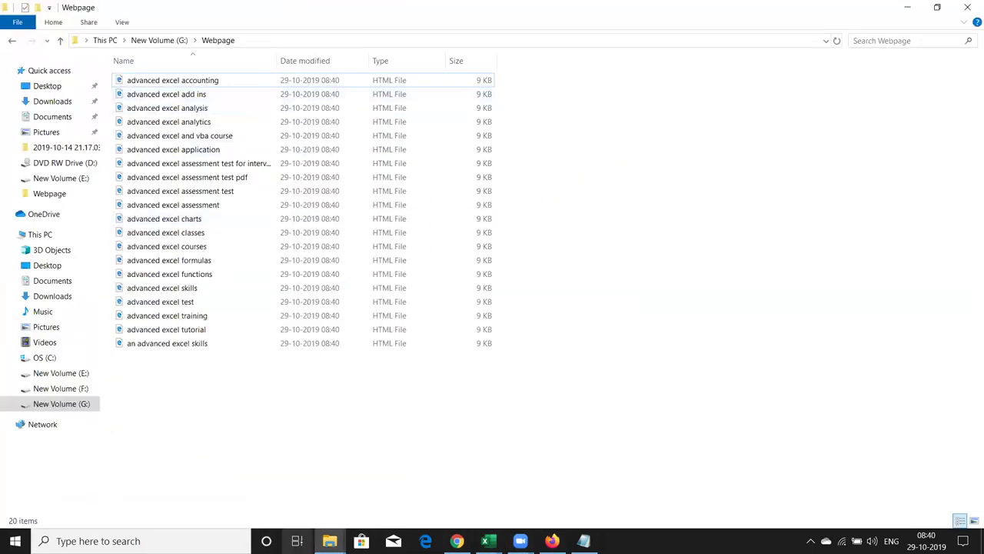
{"action": "left_click", "coordinate": [329, 540]}
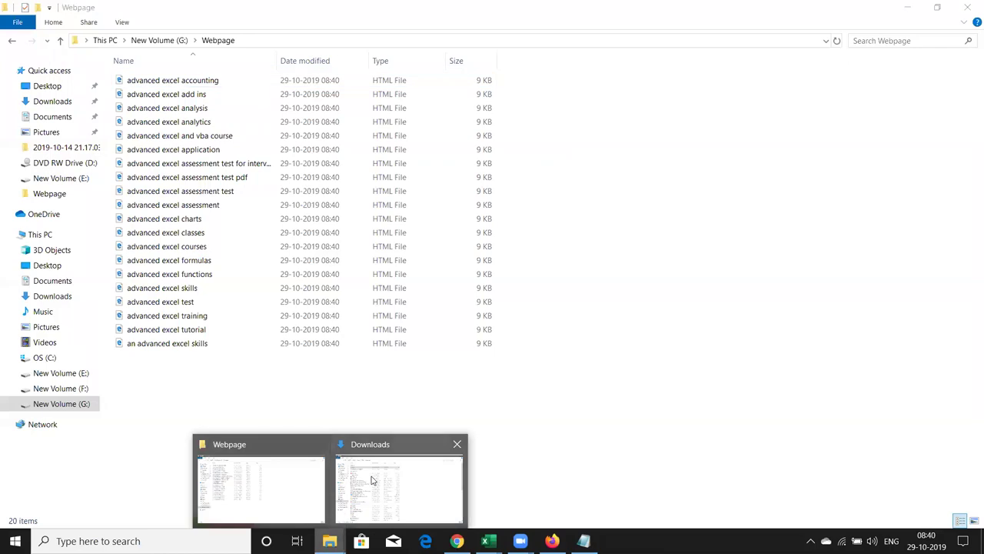
{"action": "mouse_move", "coordinate": [372, 481]}
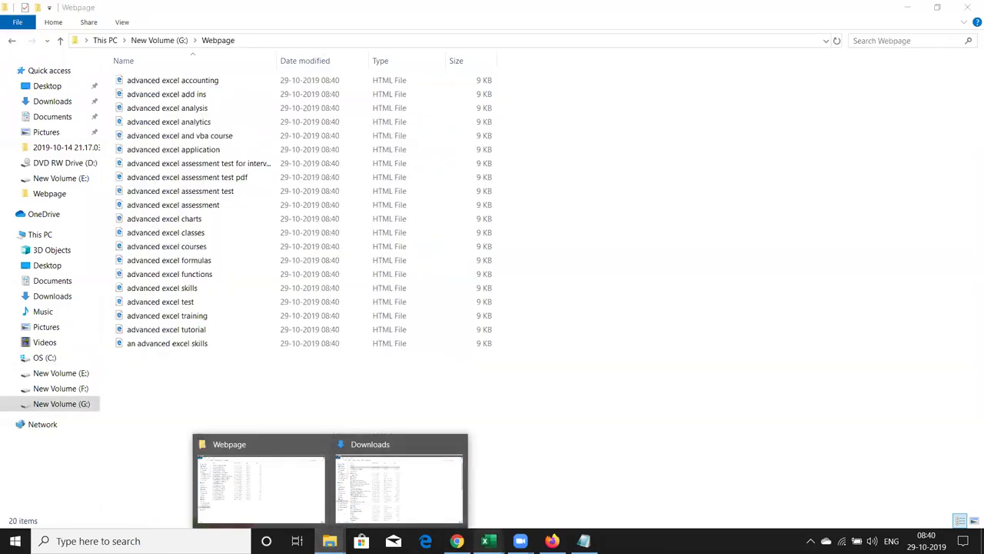
{"action": "mouse_move", "coordinate": [487, 541]}
{"action": "left_click", "coordinate": [453, 505]}
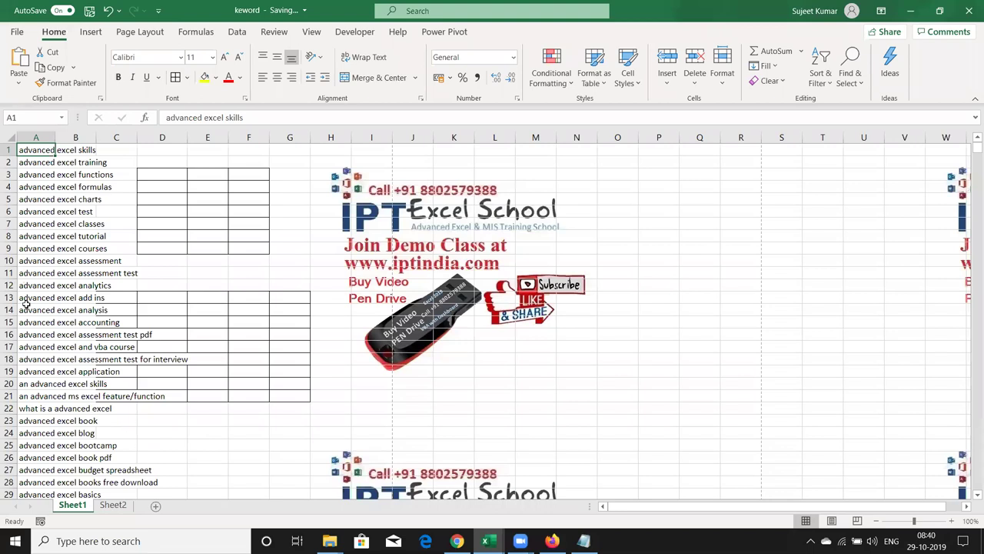
Step: Widen column A to read the row 21 keyword containing a slash
{"action": "left_click", "coordinate": [31, 394]}
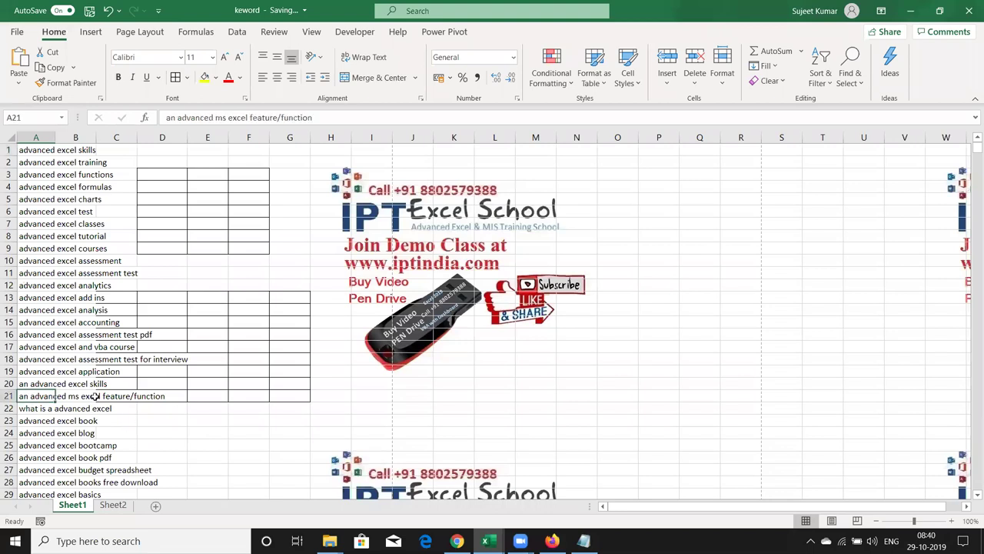
{"action": "double_click", "coordinate": [56, 138]}
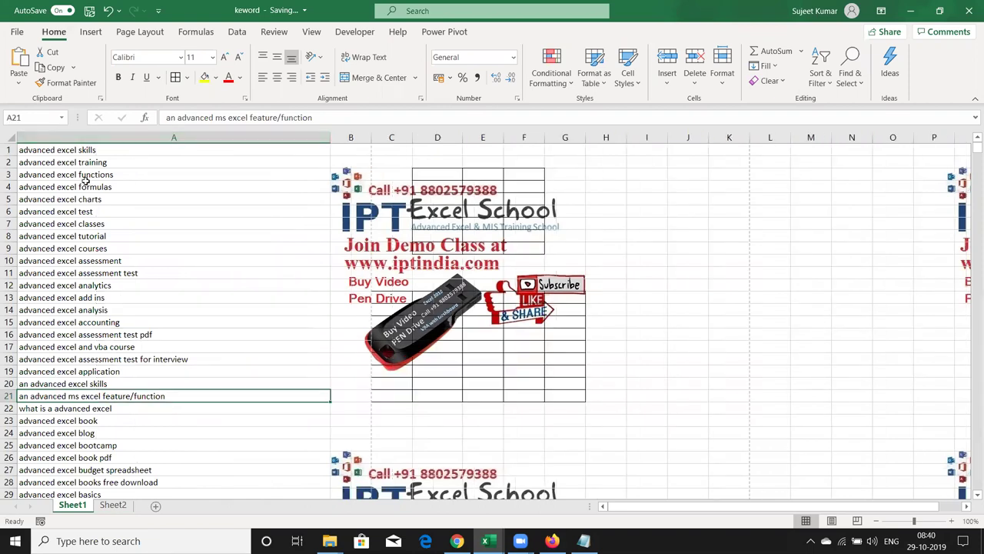
{"action": "key", "text": "ctrl+Home"}
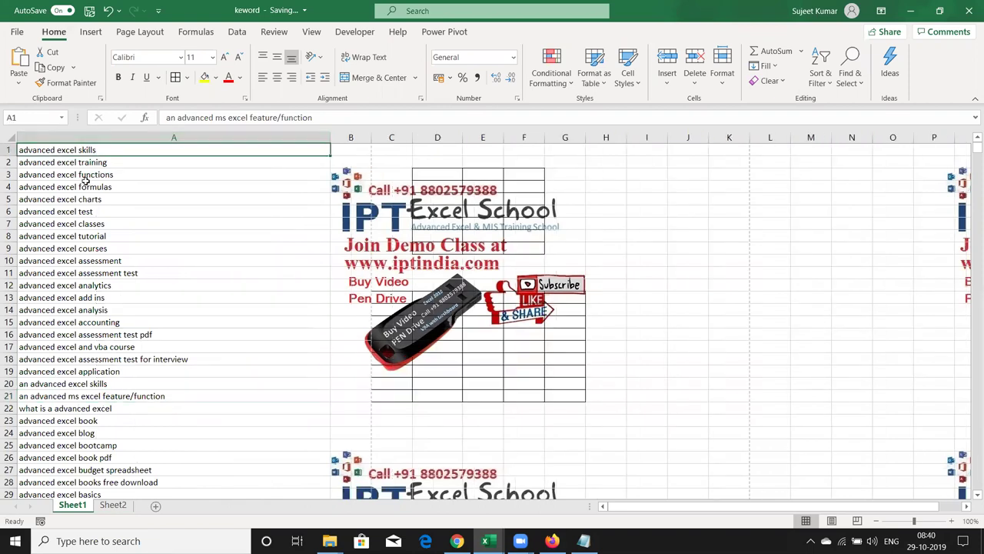
{"action": "key", "text": "Right"}
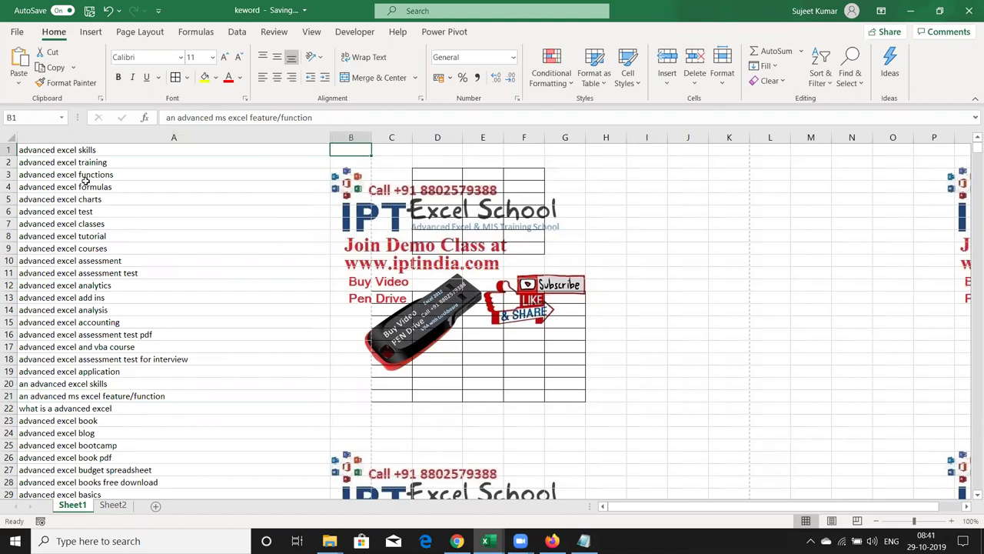
Step: Enter =SUBSTITUTE(A1,"/","-") in B1 and fill it down the whole keyword list
{"action": "type", "text": "=sub"}
{"action": "key", "text": "Tab"}
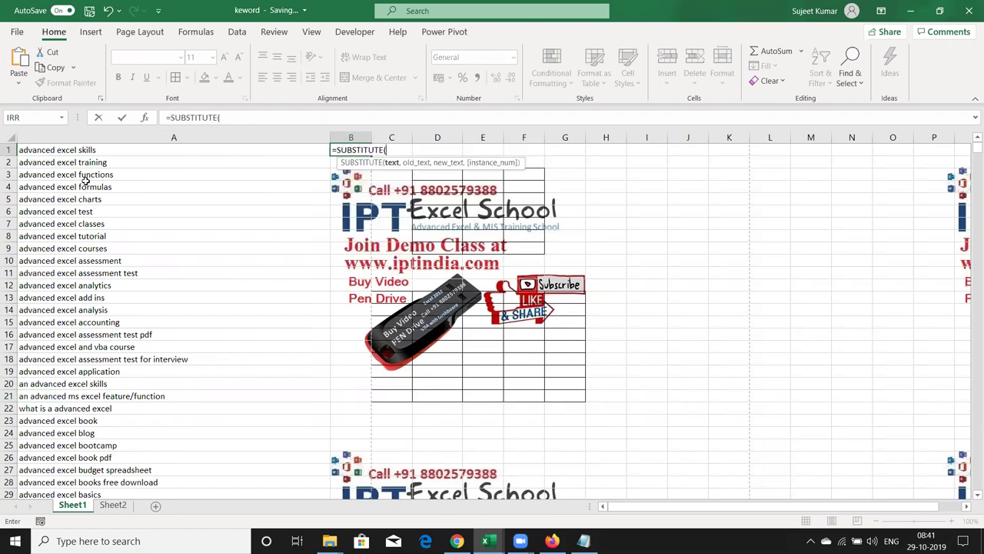
{"action": "key", "text": "Left"}
{"action": "type", "text": ",\"/\""}
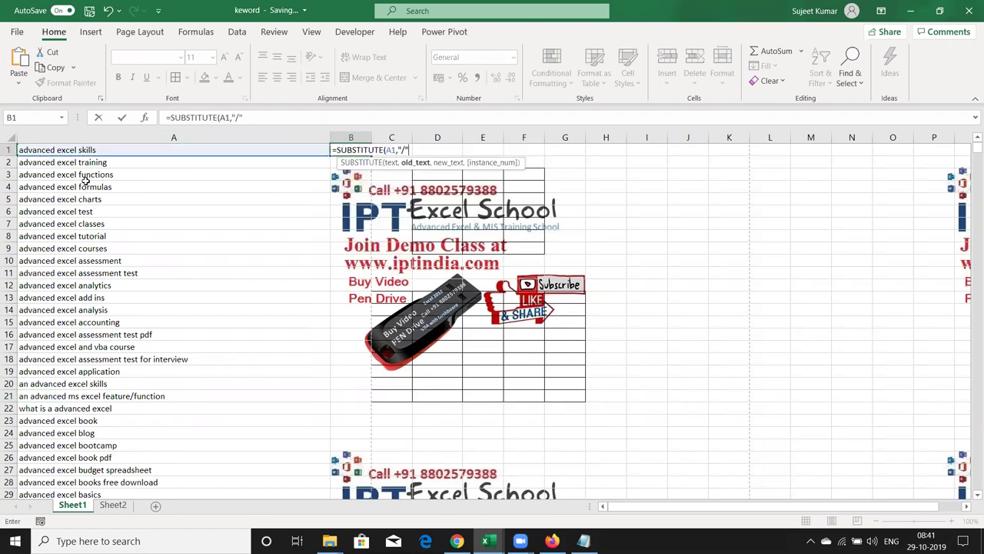
{"action": "type", "text": ",\"-"}
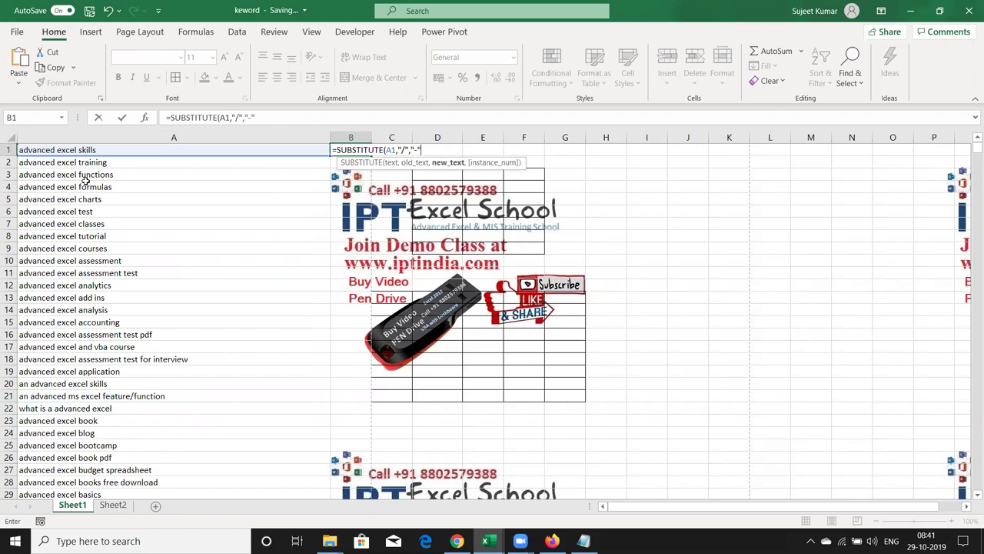
{"action": "type", "text": ")"}
{"action": "key", "text": "ctrl+Return"}
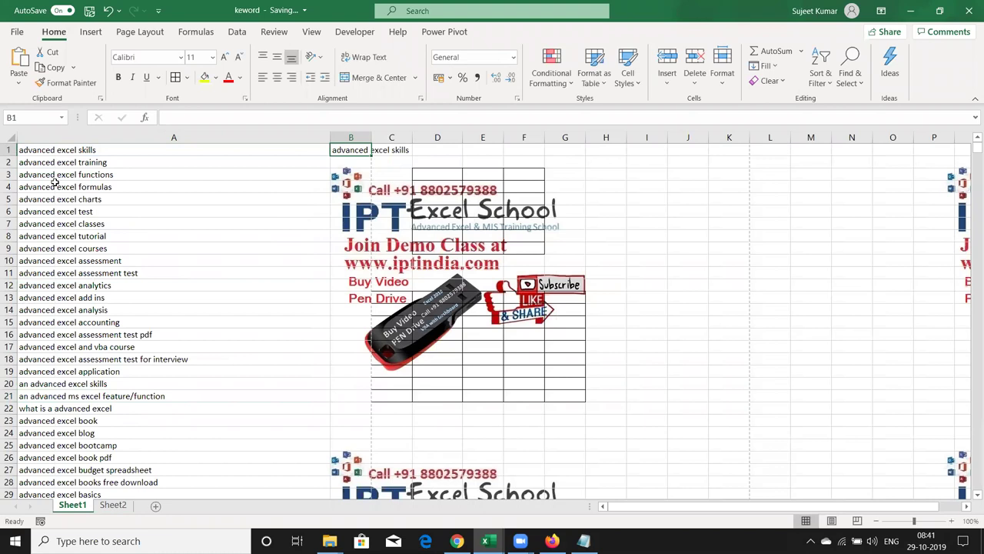
{"action": "double_click", "coordinate": [371, 156]}
Step: Paste the cleaned keywords over column A as values and clear helper column B
{"action": "key", "text": "ctrl+c"}
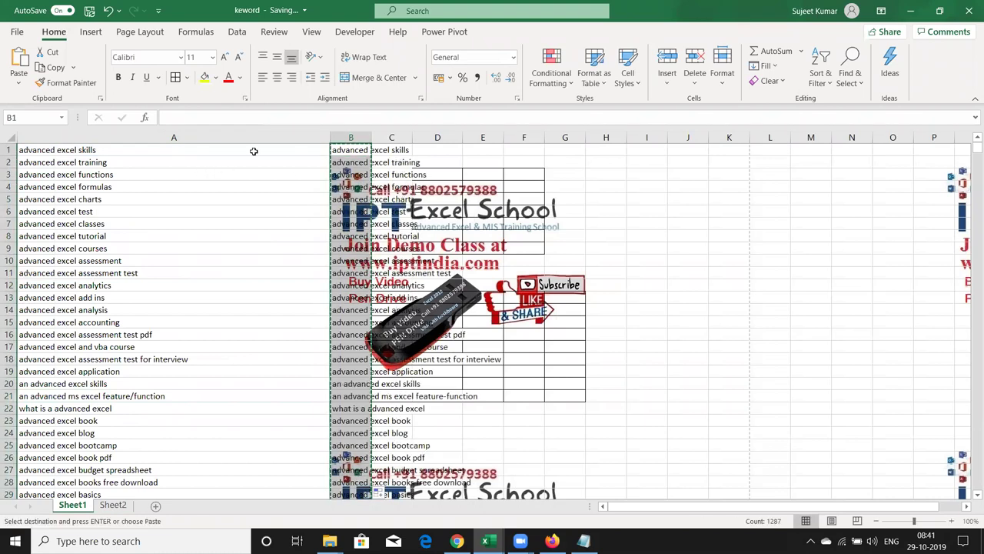
{"action": "left_click", "coordinate": [80, 152]}
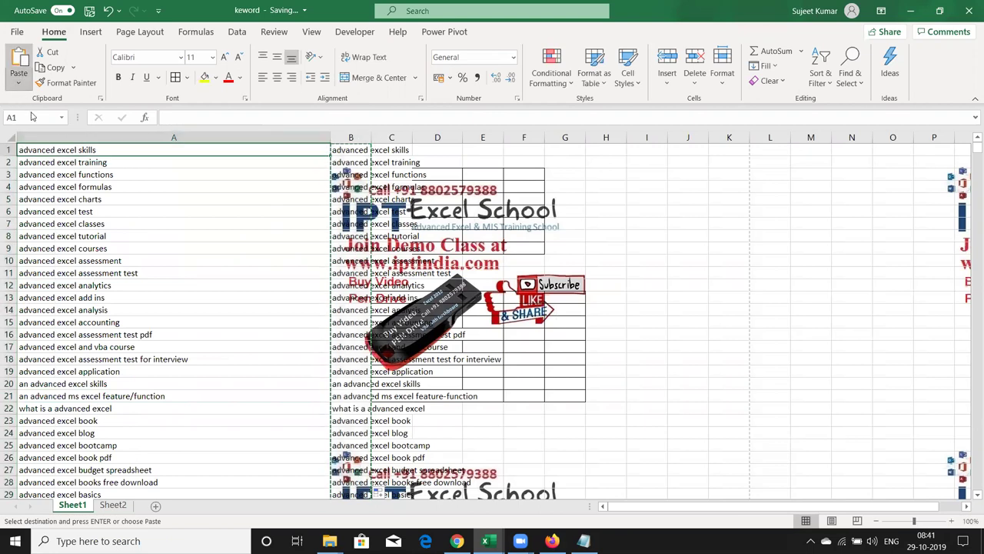
{"action": "left_click", "coordinate": [19, 83]}
{"action": "left_click", "coordinate": [17, 180]}
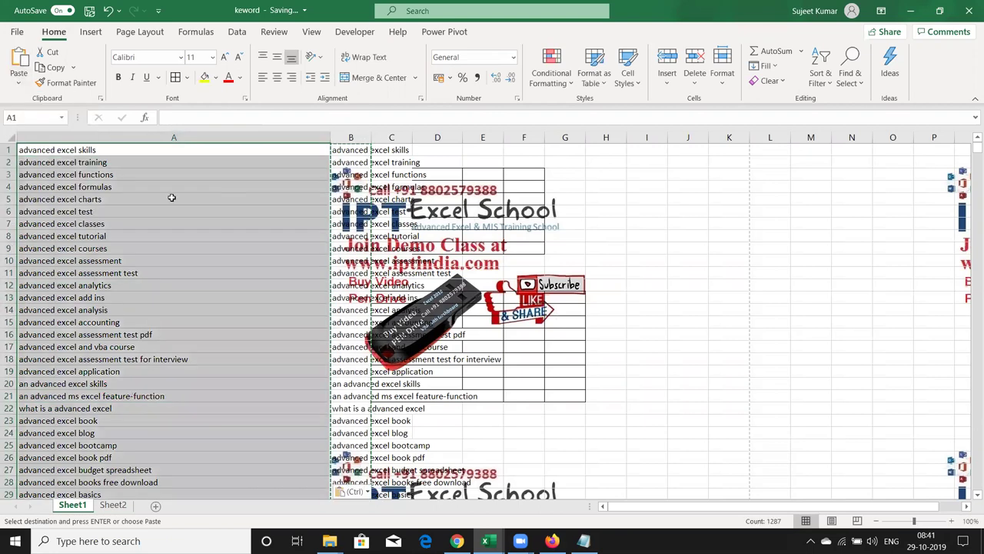
{"action": "left_click", "coordinate": [343, 137]}
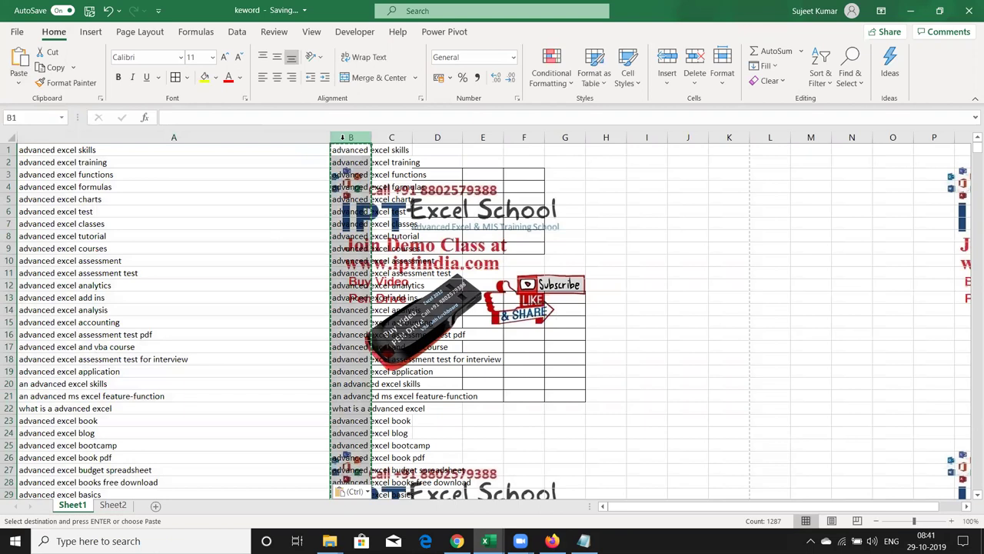
{"action": "key", "text": "Delete"}
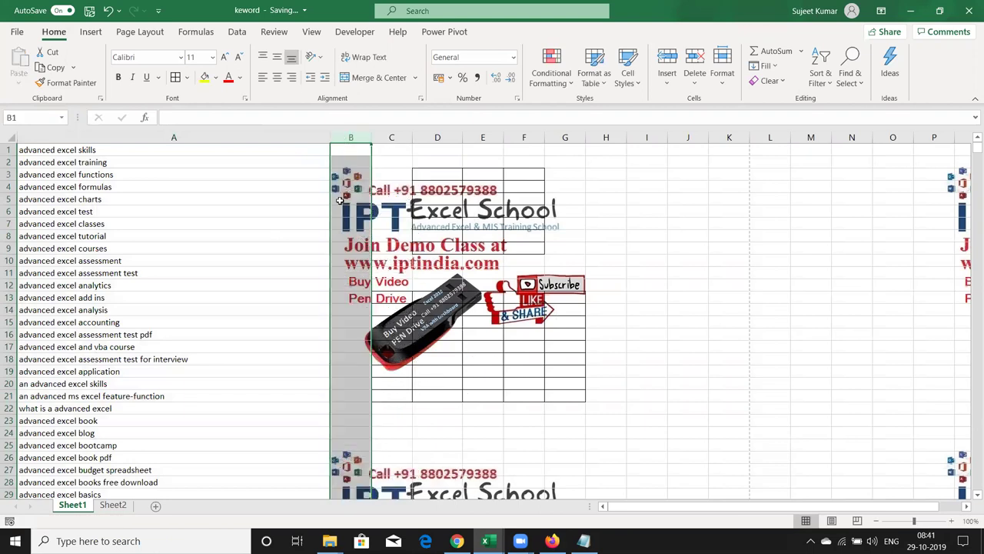
{"action": "key", "text": "alt+Tab"}
{"action": "key", "text": "alt+Tab"}
{"action": "key", "text": "alt+Tab"}
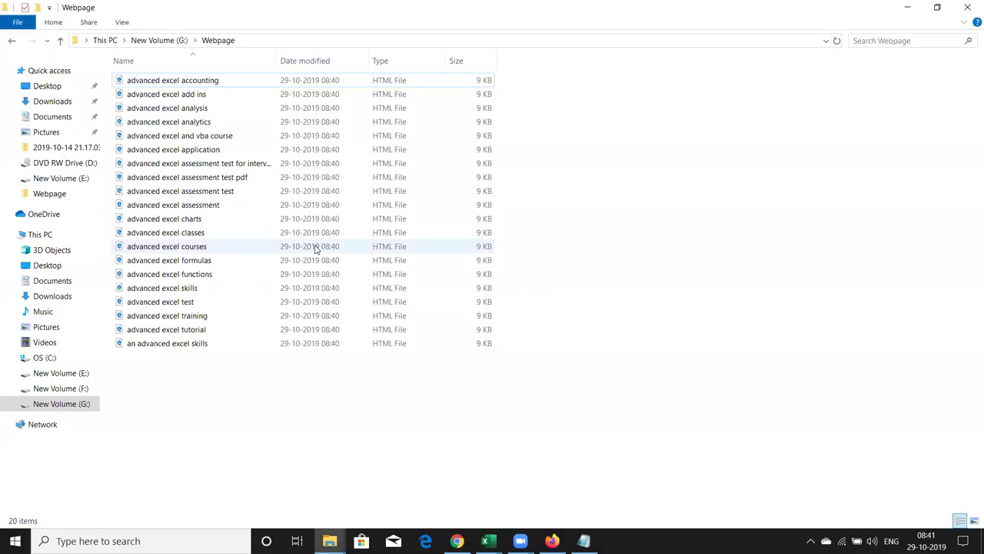
Step: Delete then restore the 20 HTML files in G:\Webpage, and return to the paused CrHTML code
{"action": "key", "text": "ctrl+a"}
{"action": "key", "text": "Delete"}
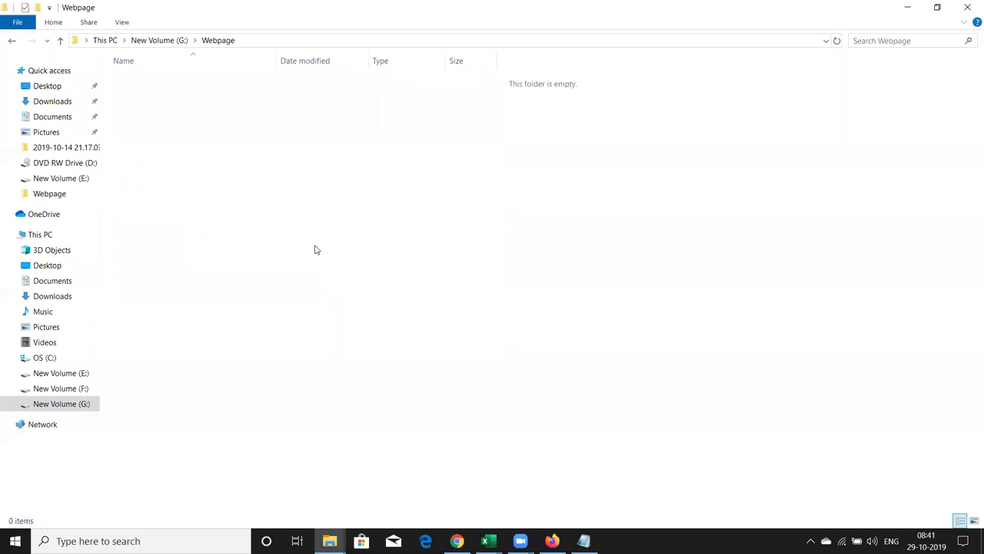
{"action": "key", "text": "ctrl+z"}
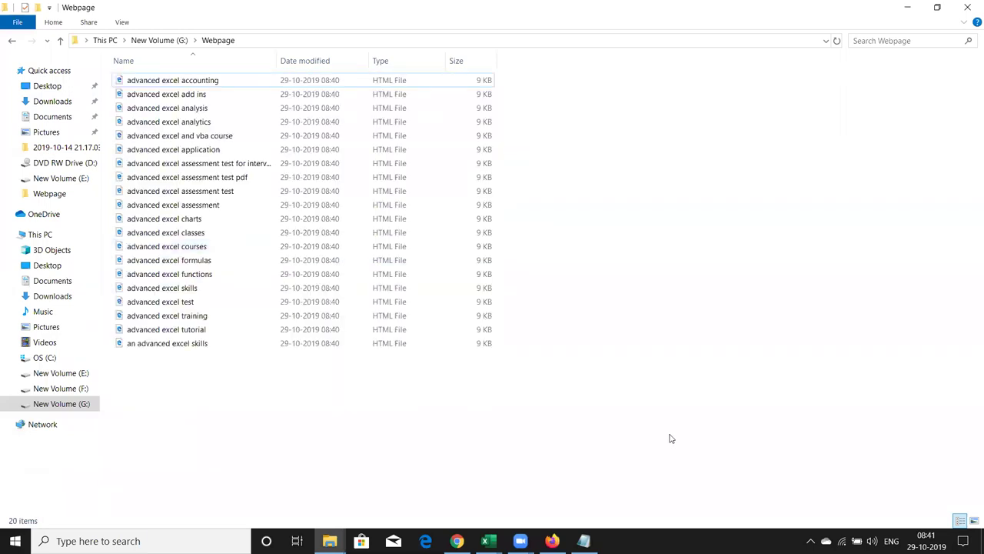
{"action": "key", "text": "alt+Tab"}
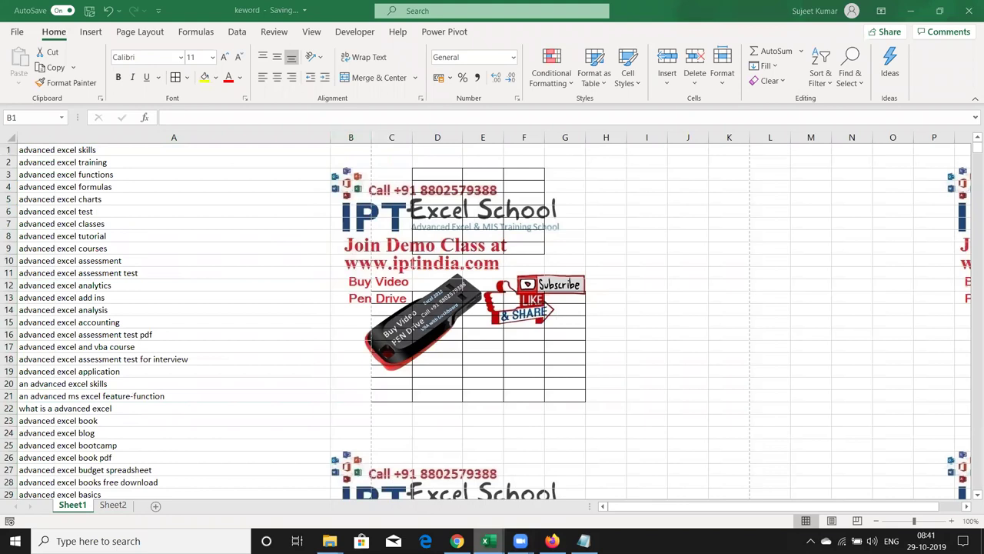
{"action": "mouse_move", "coordinate": [486, 541]}
{"action": "left_click", "coordinate": [522, 493]}
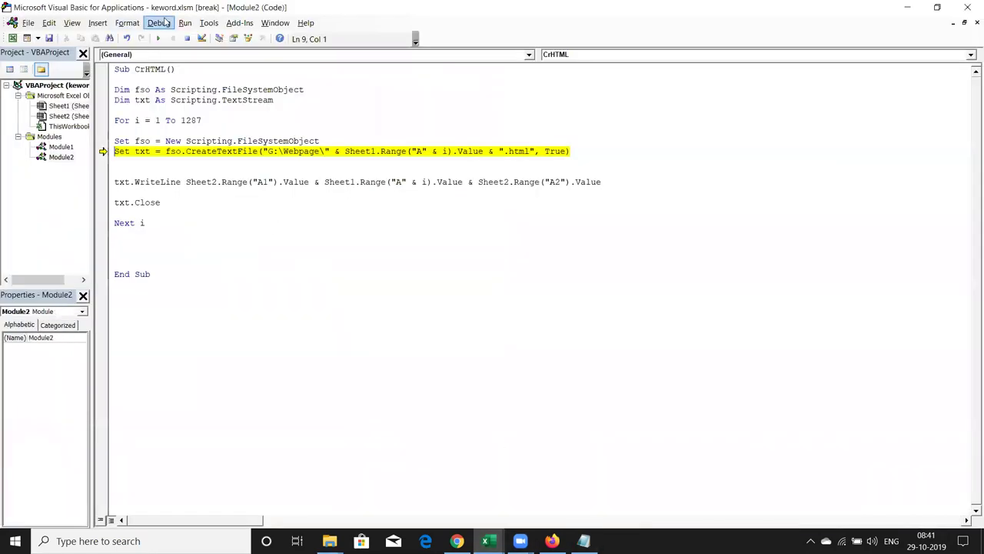
Step: Resume CrHTML to completion and open G:\Webpage to see its 1,286 HTML files
{"action": "left_click", "coordinate": [159, 40]}
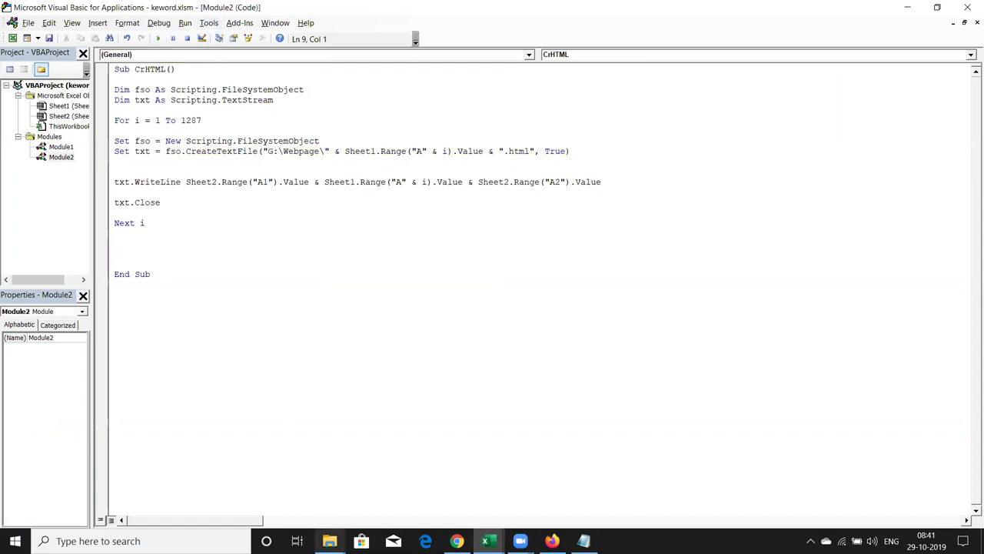
{"action": "mouse_move", "coordinate": [329, 540]}
{"action": "left_click", "coordinate": [242, 496]}
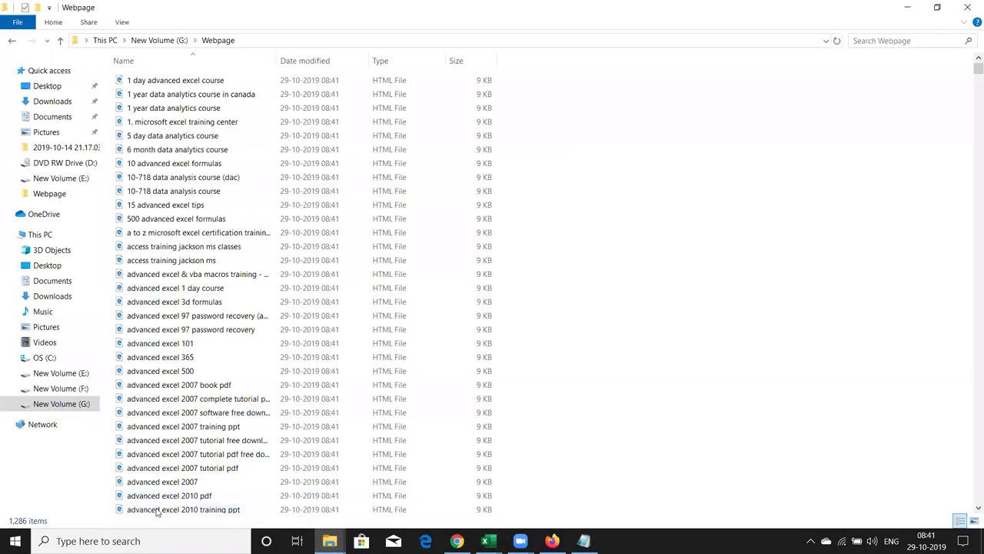
Step: Scroll through the G:\Webpage listing to review the 1,286 generated keyword HTML files
{"action": "scroll", "coordinate": [639, 334], "scroll_direction": "down", "scroll_amount": 5}
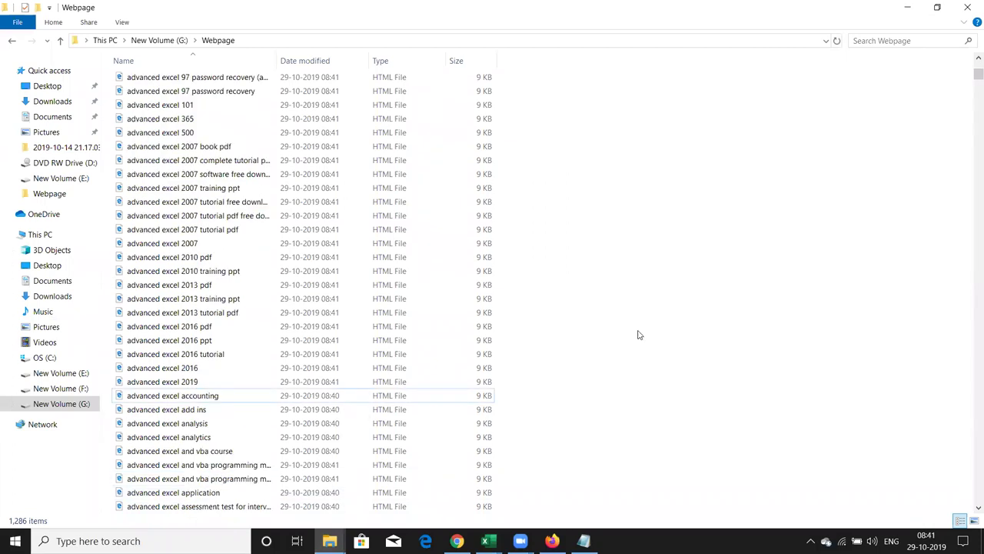
{"action": "scroll", "coordinate": [971, 62], "scroll_direction": "up", "scroll_amount": 3}
{"action": "mouse_move", "coordinate": [976, 71]}
{"action": "left_mouse_down"}
{"action": "mouse_move", "coordinate": [970, 505]}
{"action": "mouse_move", "coordinate": [973, 71]}
{"action": "mouse_move", "coordinate": [922, 42]}
{"action": "left_mouse_up"}
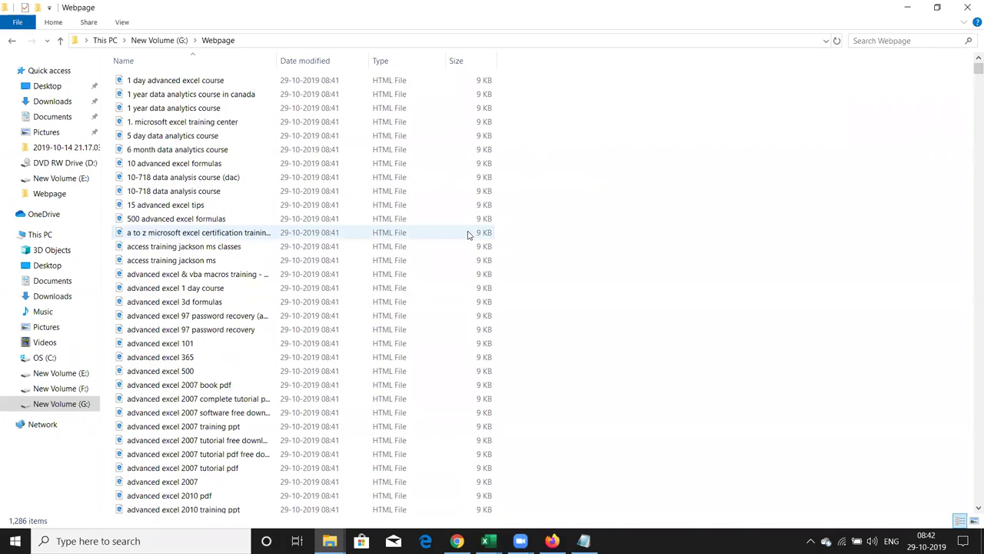
{"action": "scroll", "coordinate": [320, 348], "scroll_direction": "down", "scroll_amount": 7}
{"action": "scroll", "coordinate": [321, 348], "scroll_direction": "down", "scroll_amount": 9}
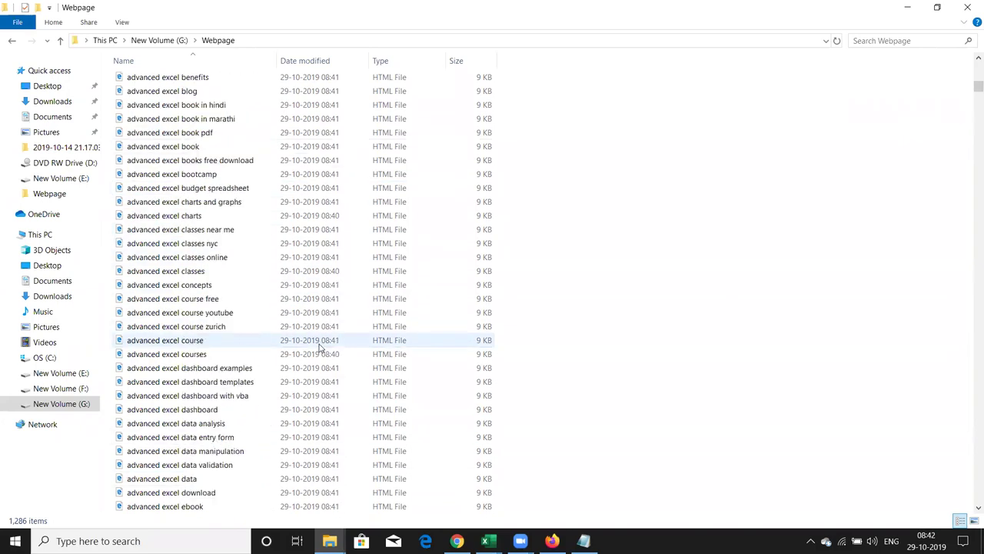
{"action": "scroll", "coordinate": [320, 349], "scroll_direction": "down", "scroll_amount": 6}
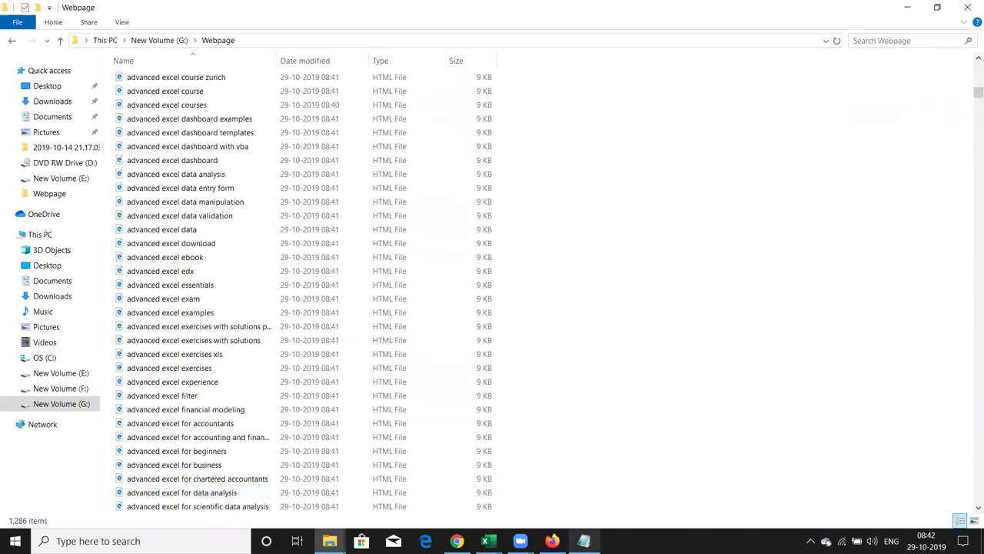
Step: Bring the CrHTML code to the front, then show the desktop with Win+D
{"action": "mouse_move", "coordinate": [485, 540]}
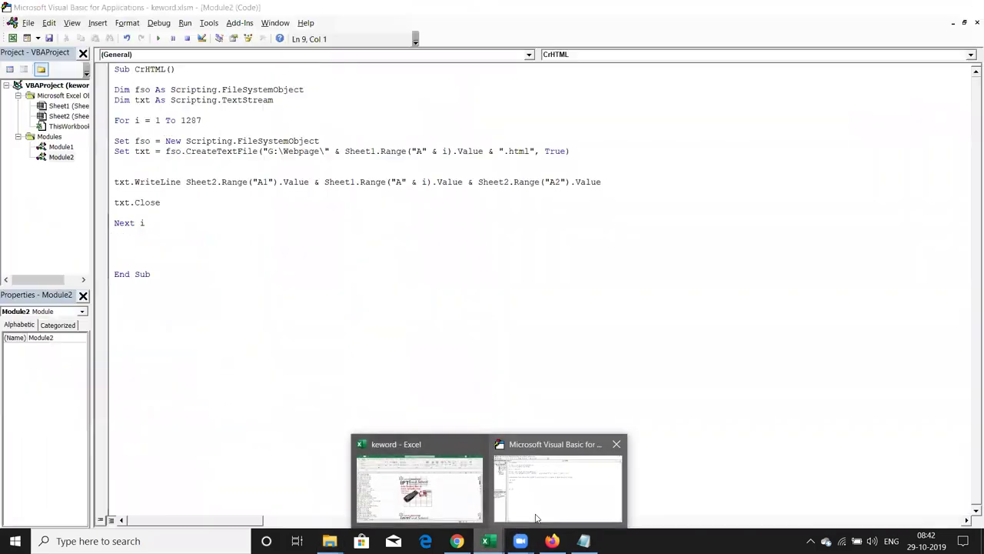
{"action": "left_click", "coordinate": [537, 518]}
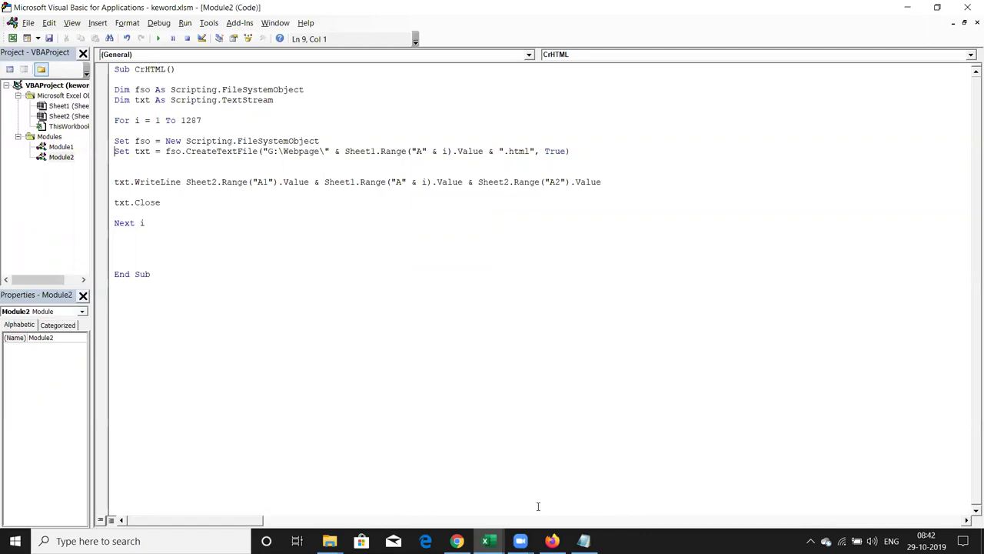
{"action": "key", "text": "super+d"}
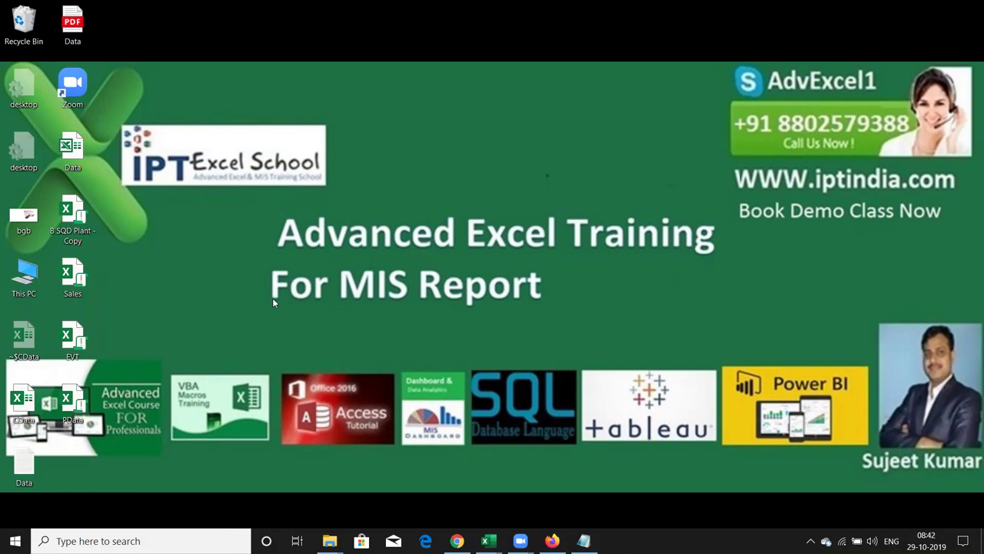
{"action": "left_click_drag", "start_coordinate": [695, 75], "coordinate": [965, 238]}
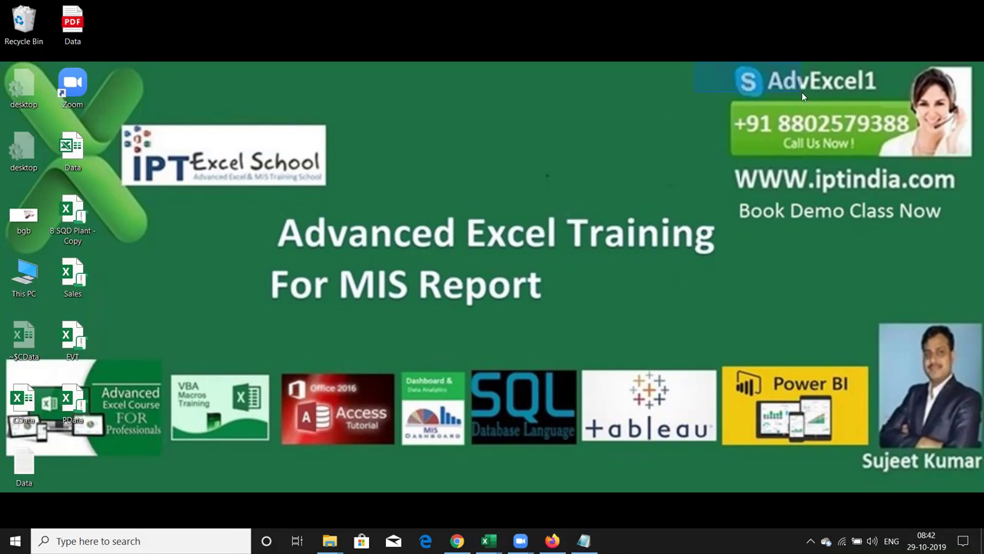